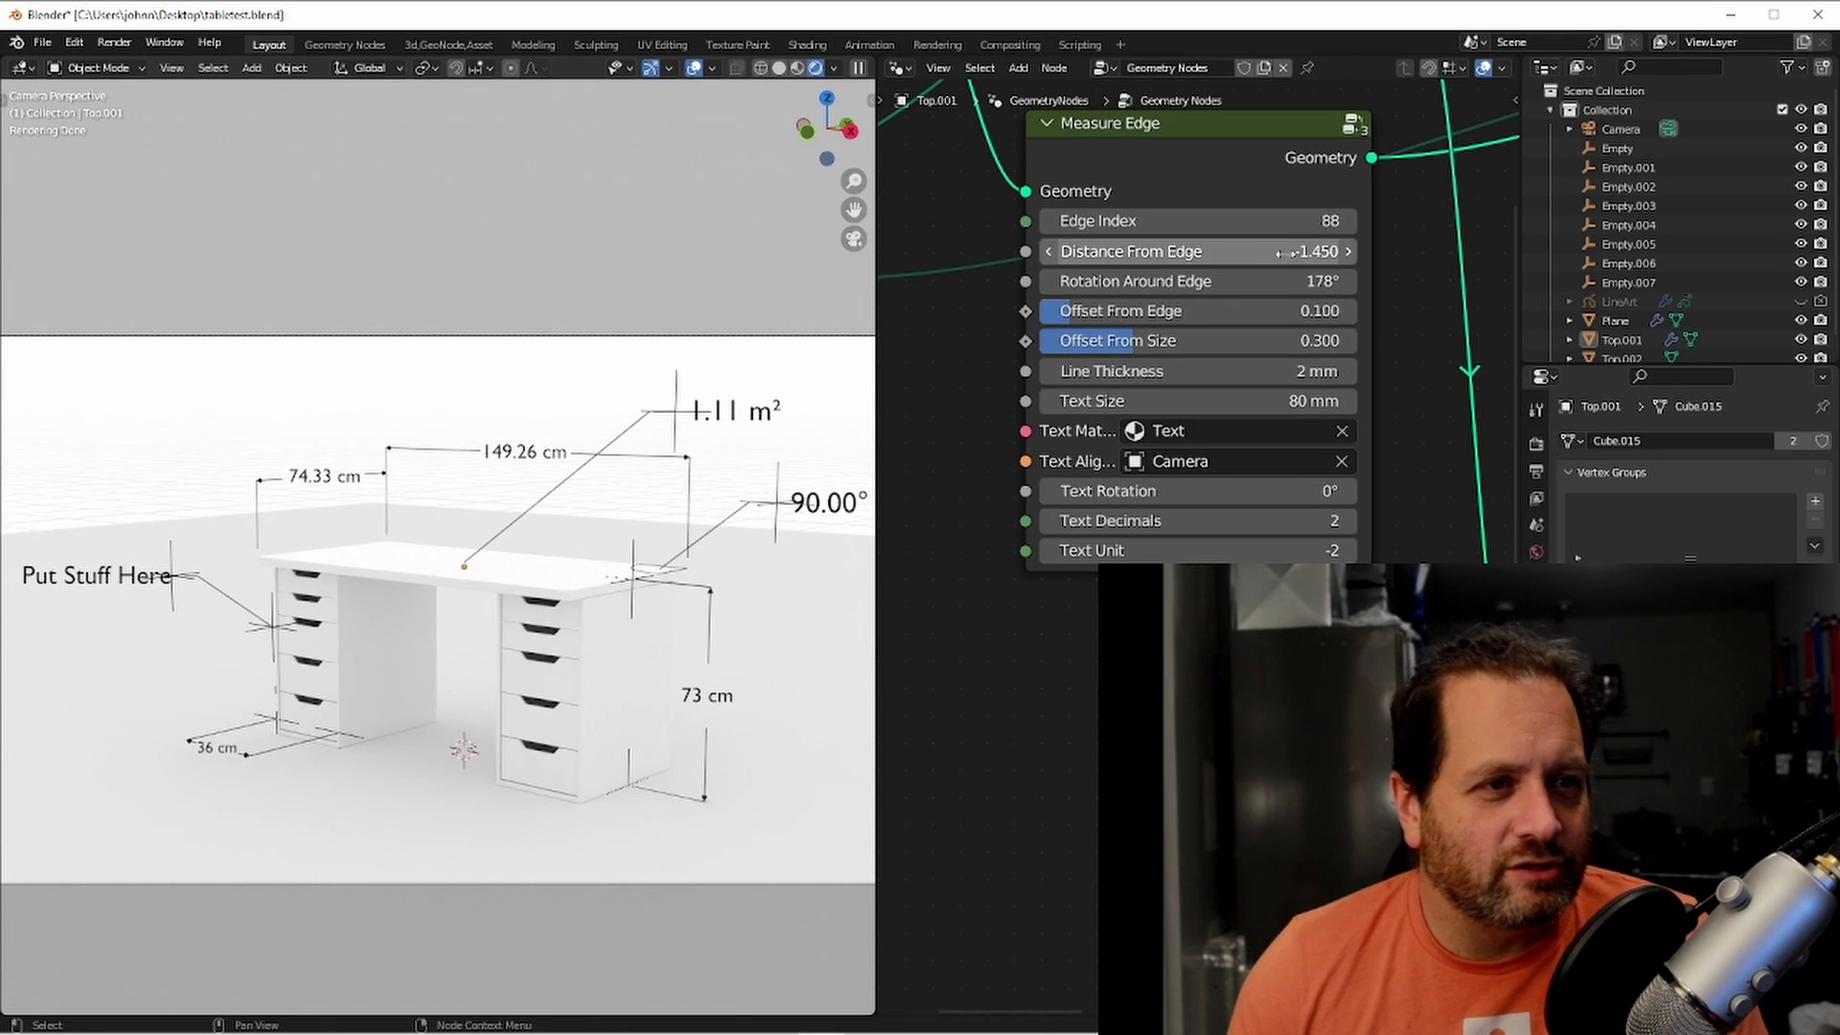
# On the Measure Edge node, set the distance from edge to -2.050, rotation to 176°, offset from edge to 0.053 and offset from size to 0.428
pyautogui.moveTo(1245, 251); pyautogui.dragTo(1135, 310)
pyautogui.moveTo(1140, 342); pyautogui.dragTo(1176, 340)
# Try a line thickness of 9 mm on the Measure Edge node and undo it
pyautogui.click(1271, 374)
pyautogui.write('9')
pyautogui.press('Return')
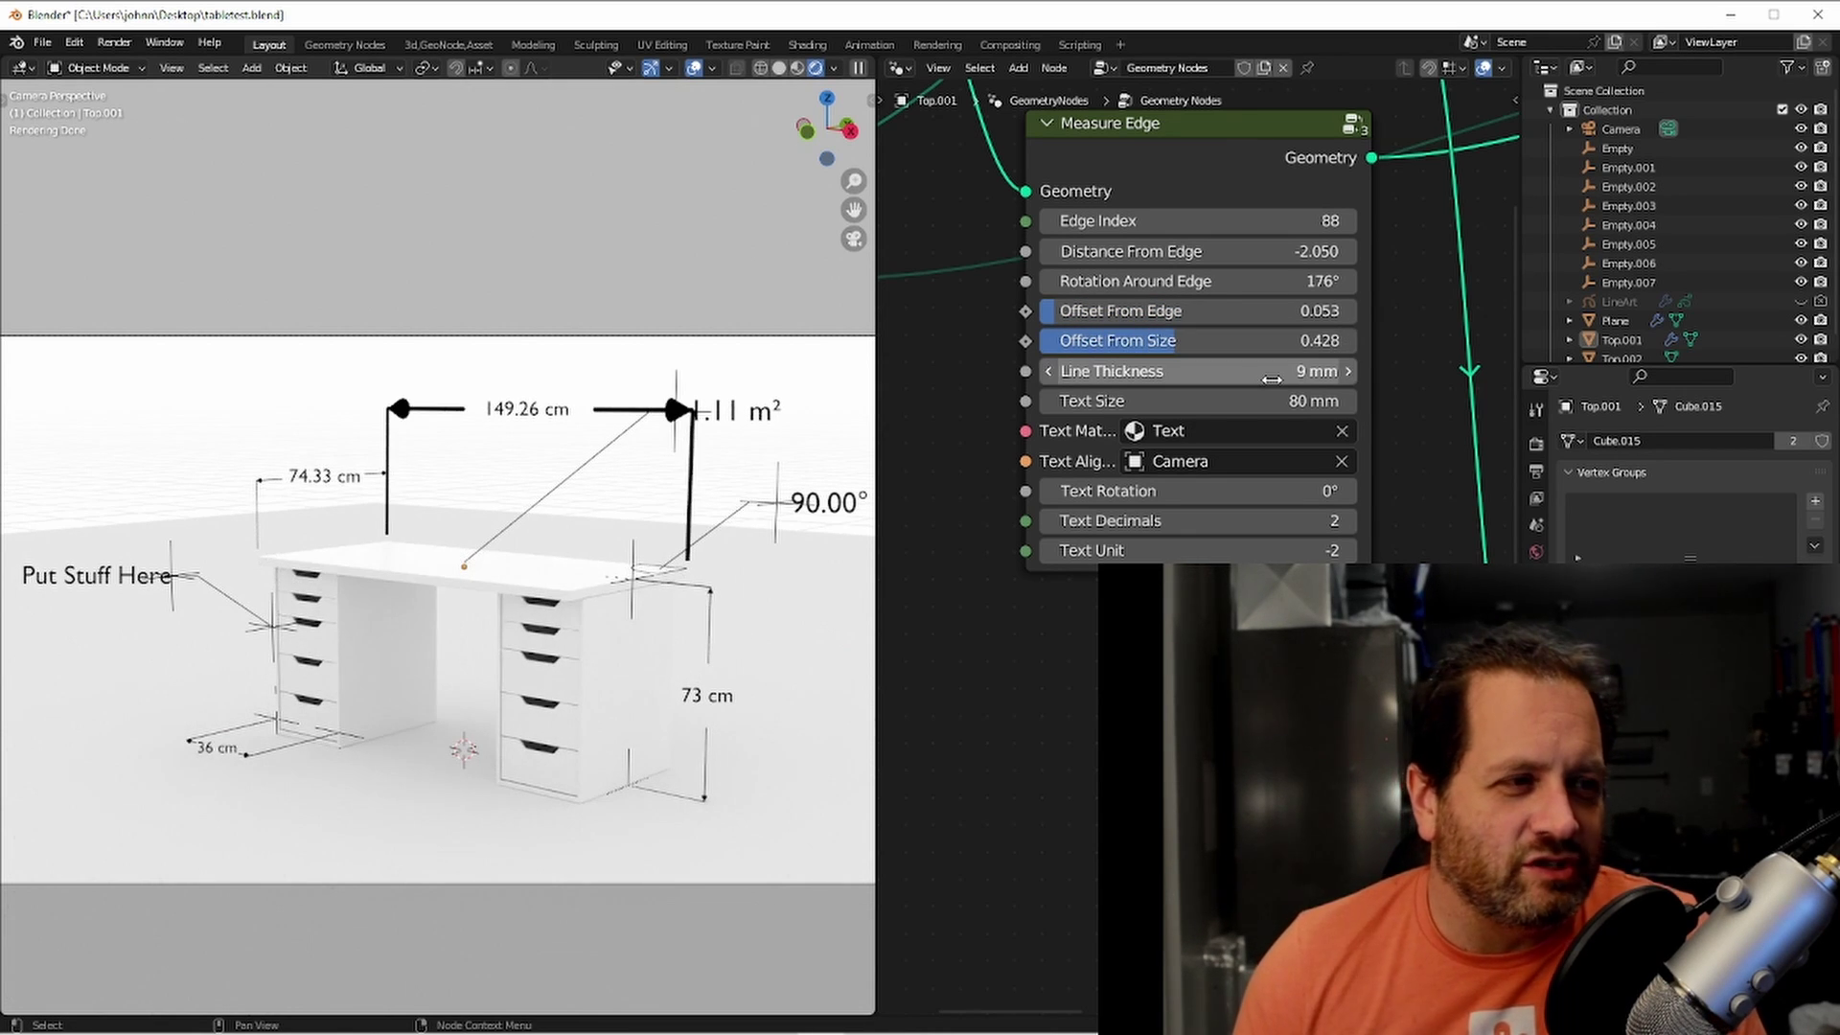
pyautogui.hotkey('ctrl', 'z')
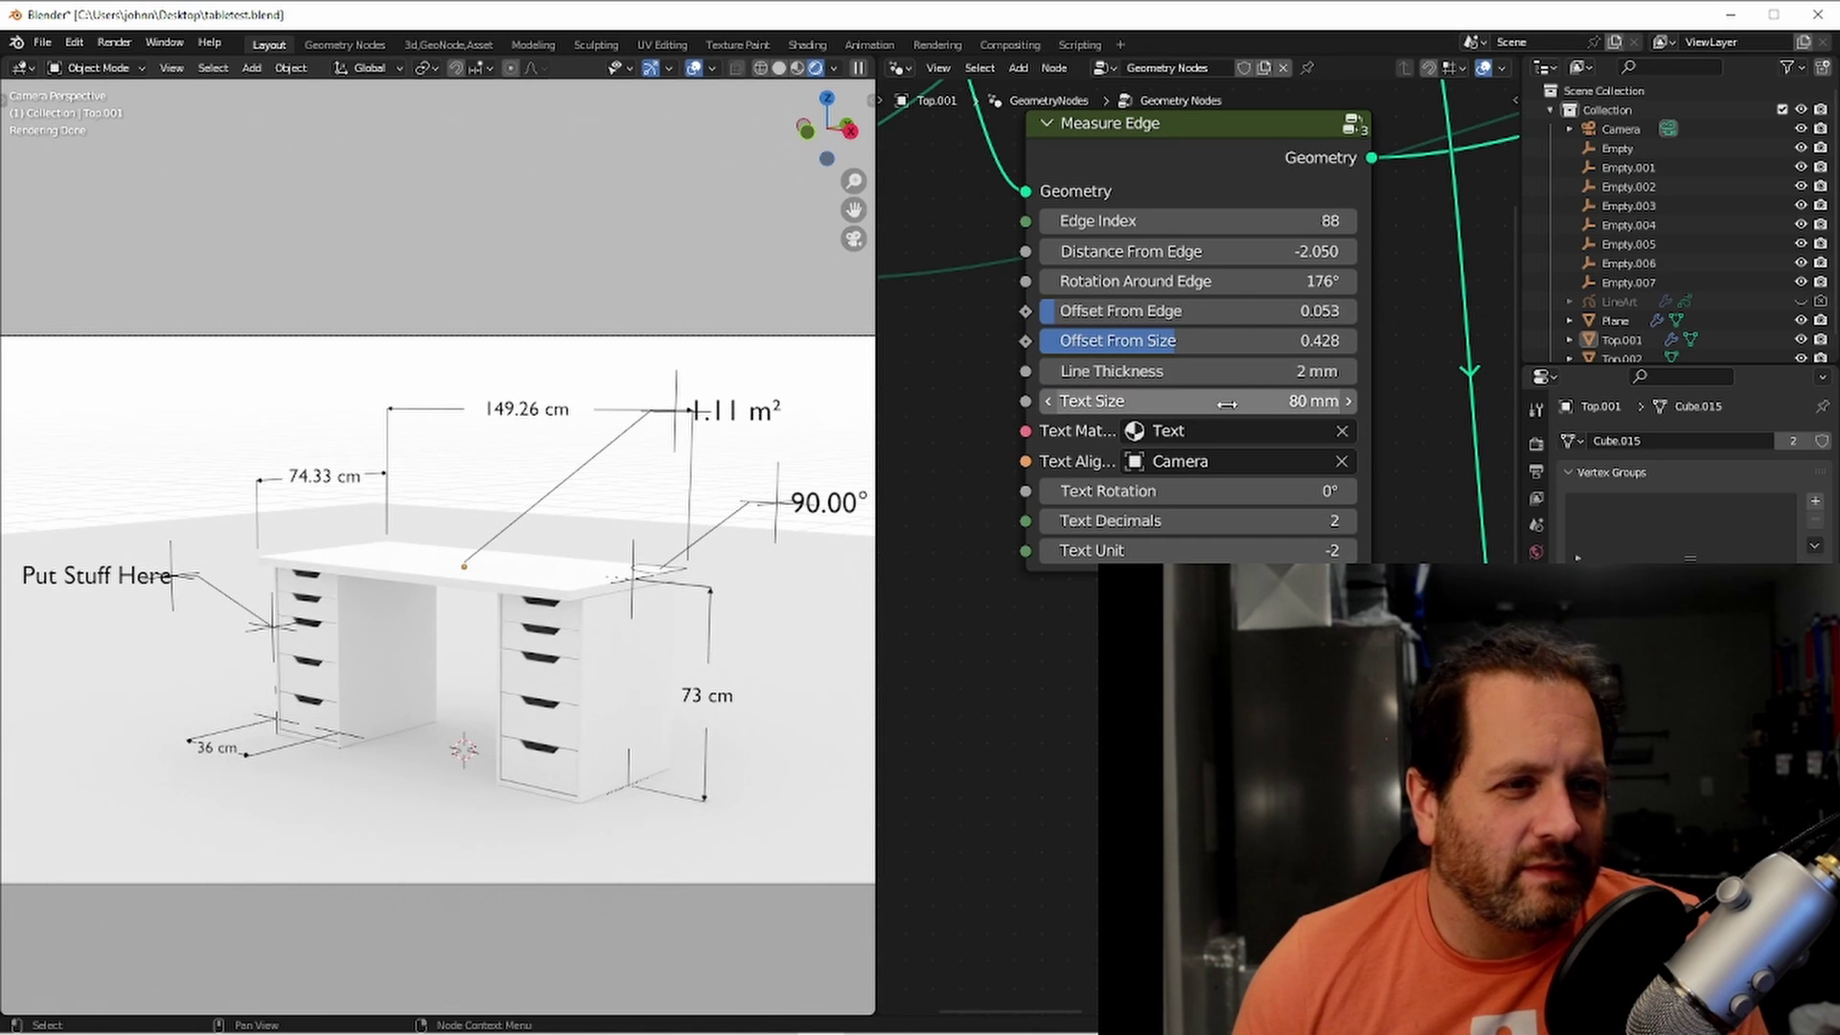
# Set the Measure Edge node's text size to 90 mm
pyautogui.moveTo(1226, 400)
pyautogui.keyDown('shift'); pyautogui.mouseDown()
pyautogui.moveTo(1275, 400)
pyautogui.moveTo(1197, 401)
pyautogui.mouseUp(); pyautogui.keyUp('shift')
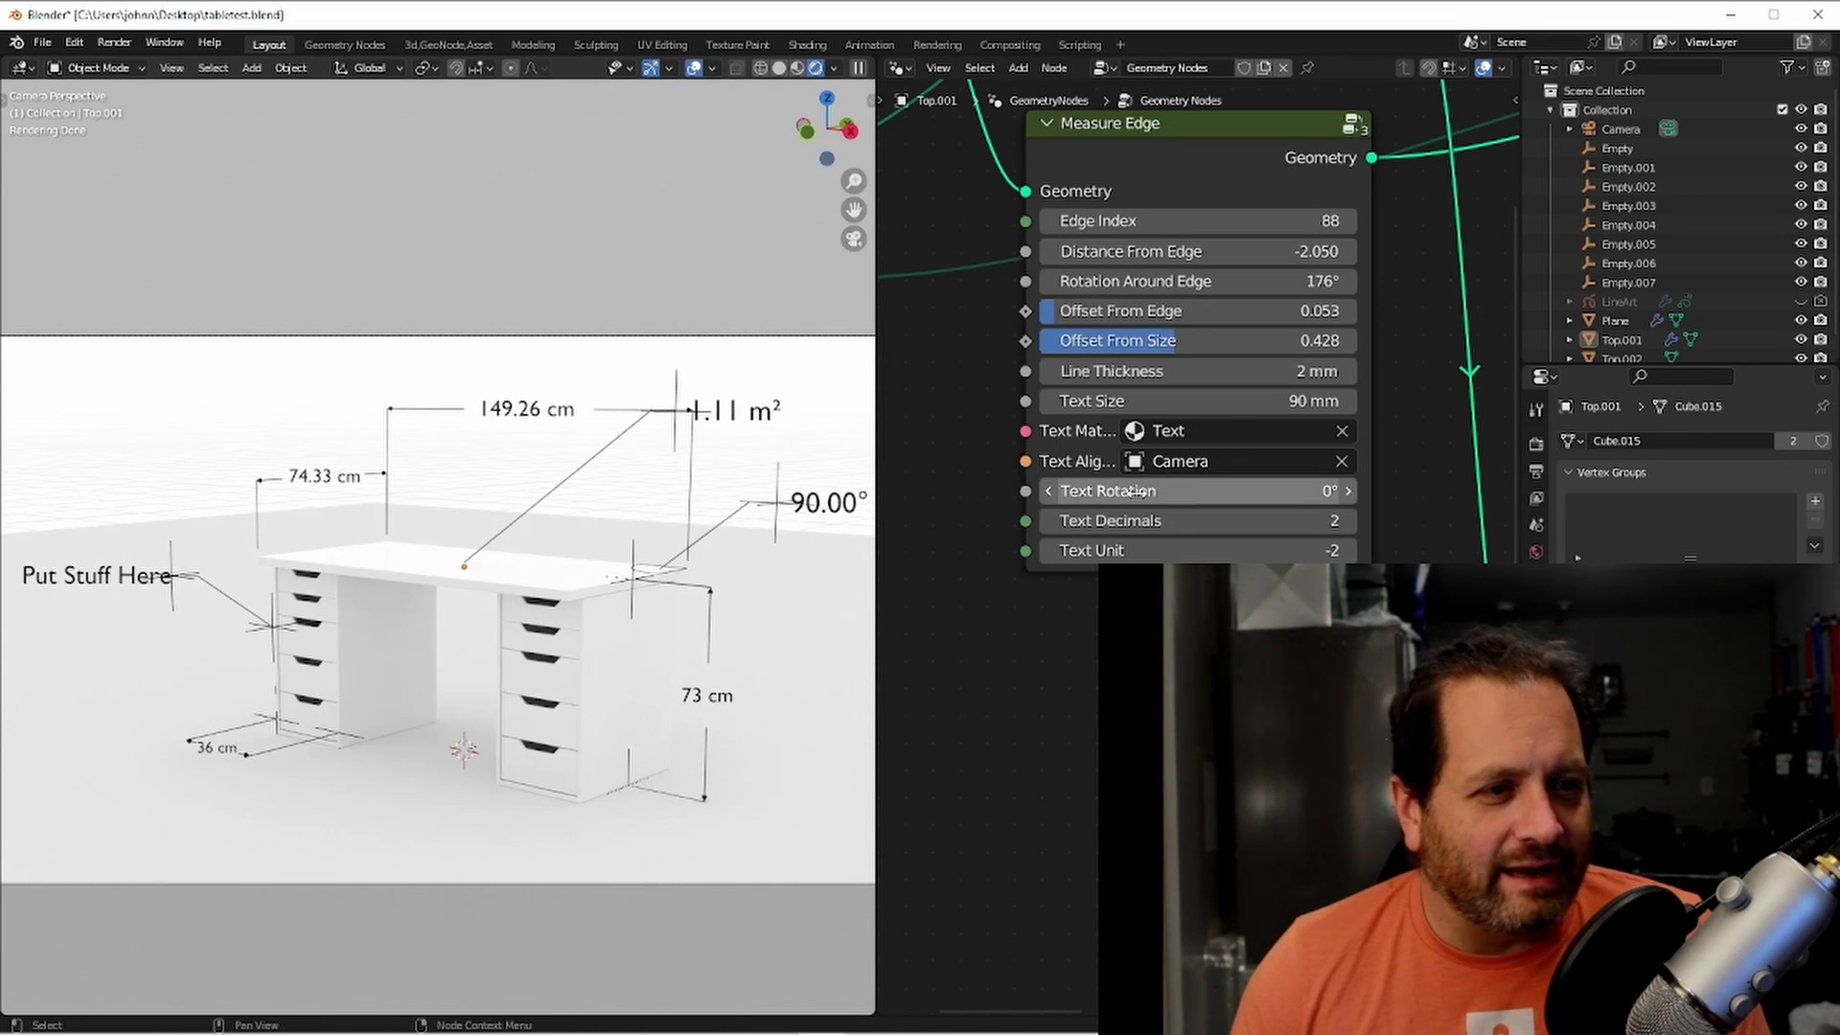
# Try a different text rotation and number of text decimals on the Measure Edge node, reverting both changes
pyautogui.moveTo(1150, 491)
pyautogui.mouseDown()
pyautogui.moveTo(1226, 490)
pyautogui.moveTo(1114, 491)
pyautogui.mouseUp()
pyautogui.press('Escape')
pyautogui.click(1346, 524)
pyautogui.click(1346, 524)
pyautogui.hotkey('ctrl', 'z')
pyautogui.hotkey('ctrl', 'z')
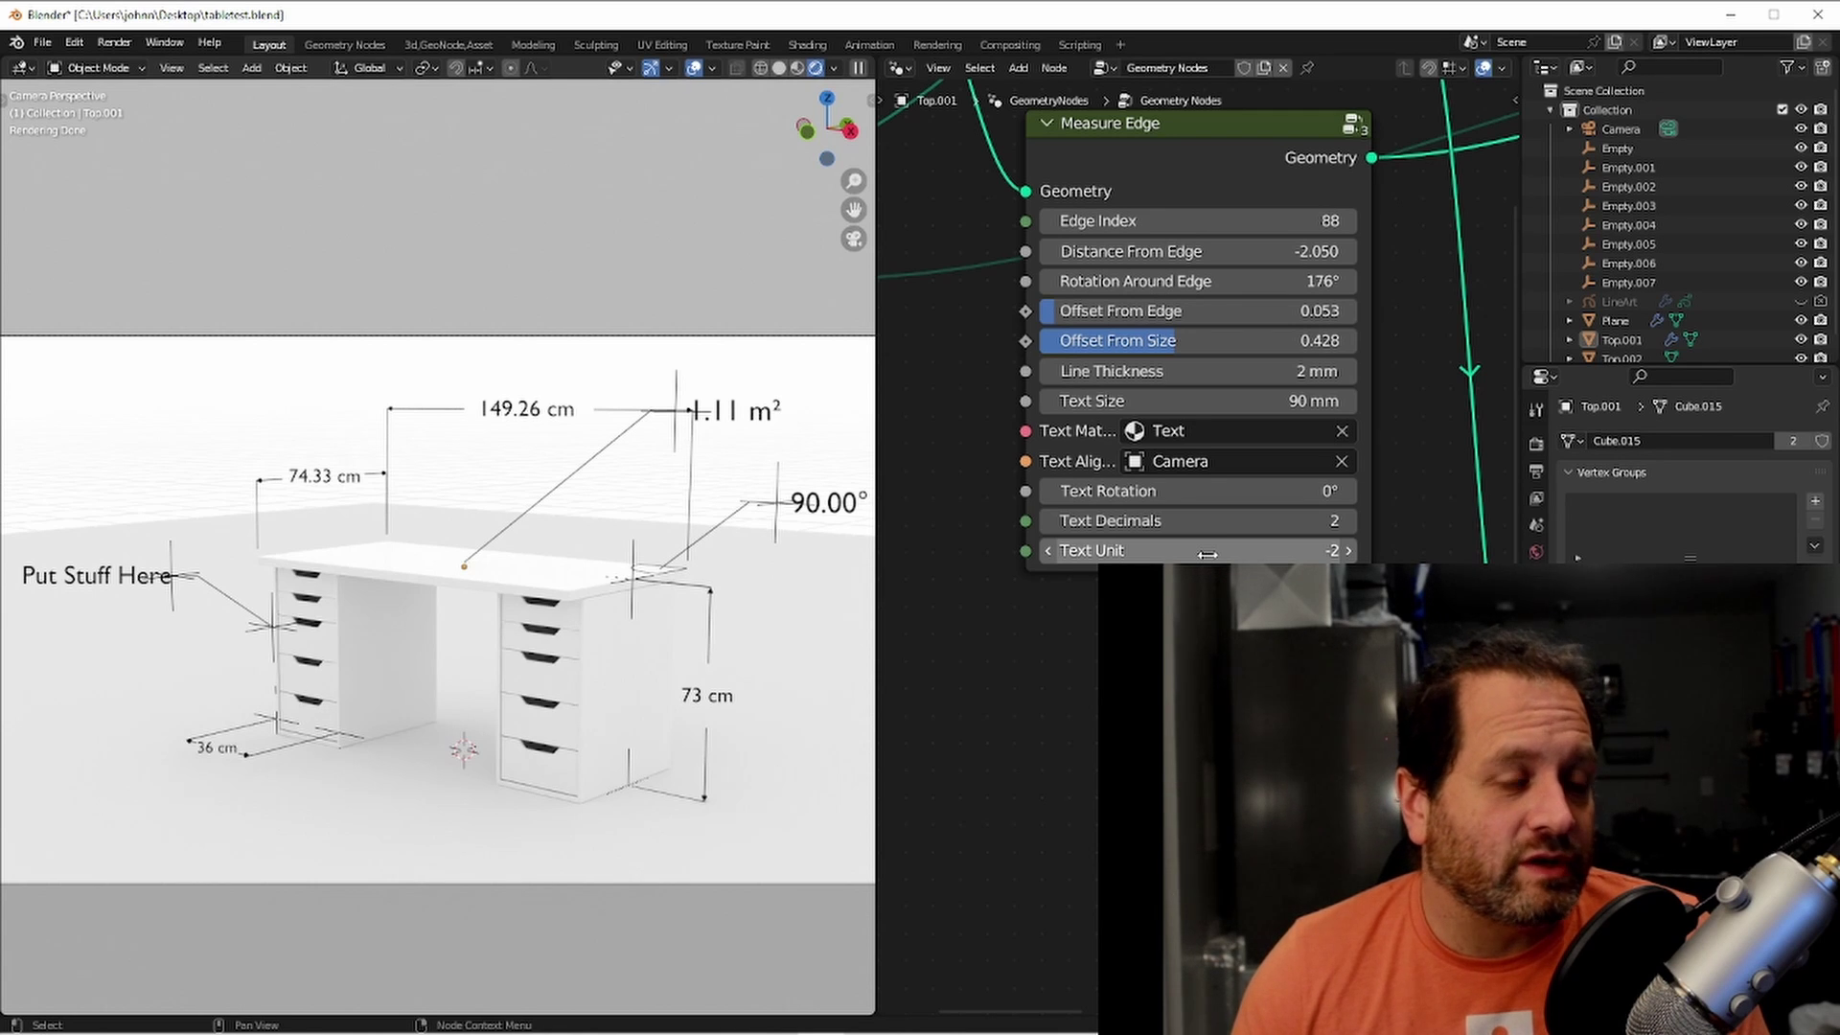
# Try larger and smaller text units on the Measure Edge node and leave the tabletop length displayed in metres
pyautogui.moveTo(1207, 553); pyautogui.dragTo(1272, 549)
pyautogui.click(1349, 550)
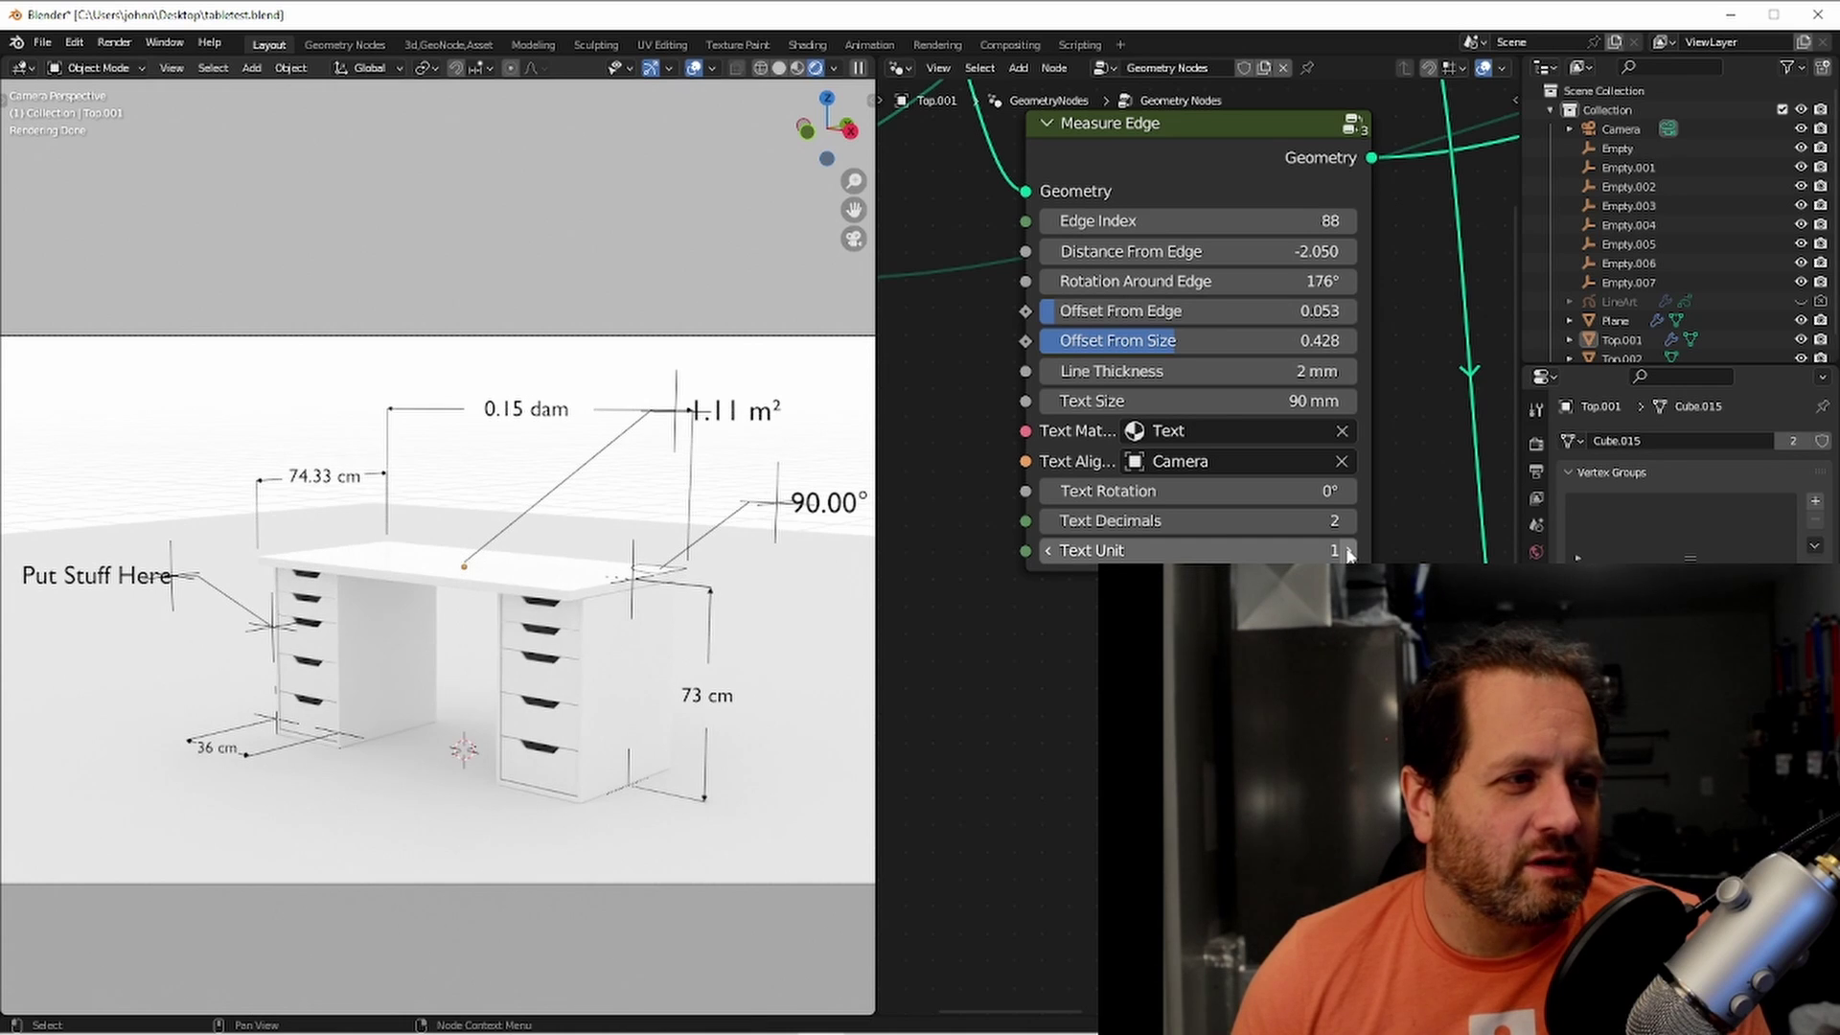
pyautogui.click(1349, 550)
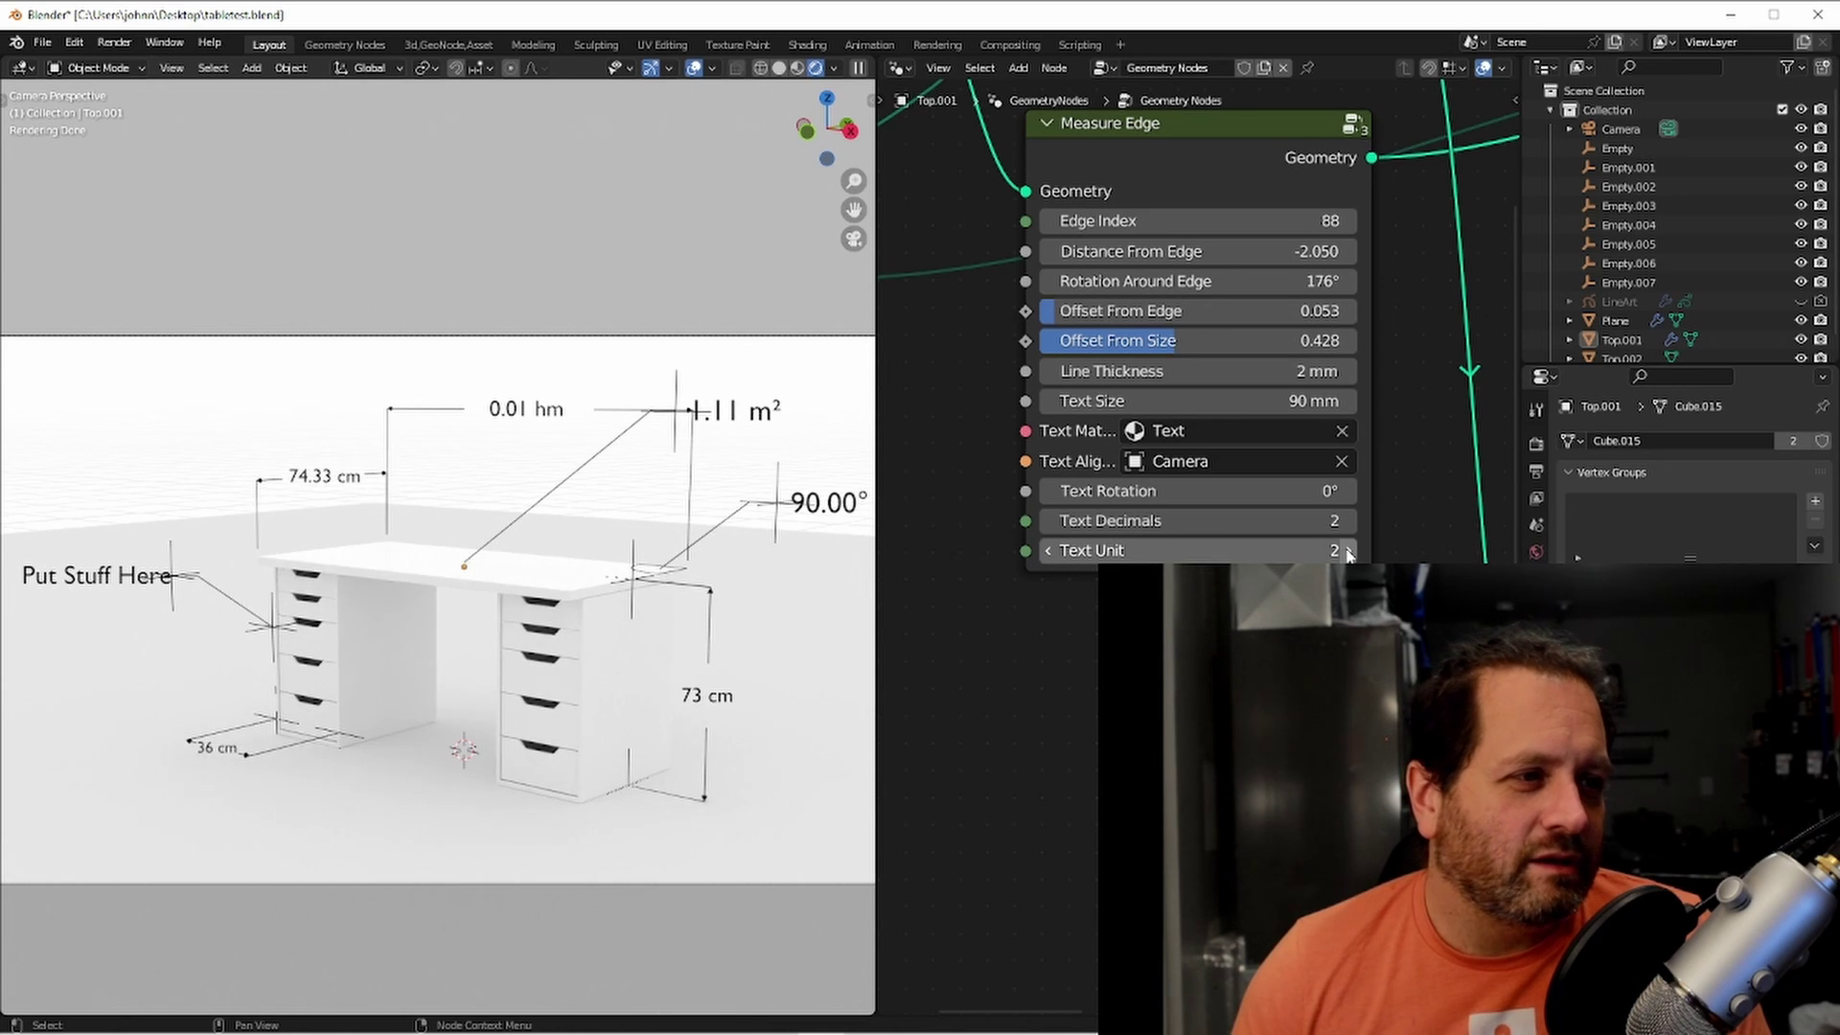
pyautogui.click(1349, 550)
pyautogui.click(1047, 550)
pyautogui.click(1047, 550)
pyautogui.click(1047, 550)
pyautogui.click(1047, 550)
pyautogui.click(1044, 551)
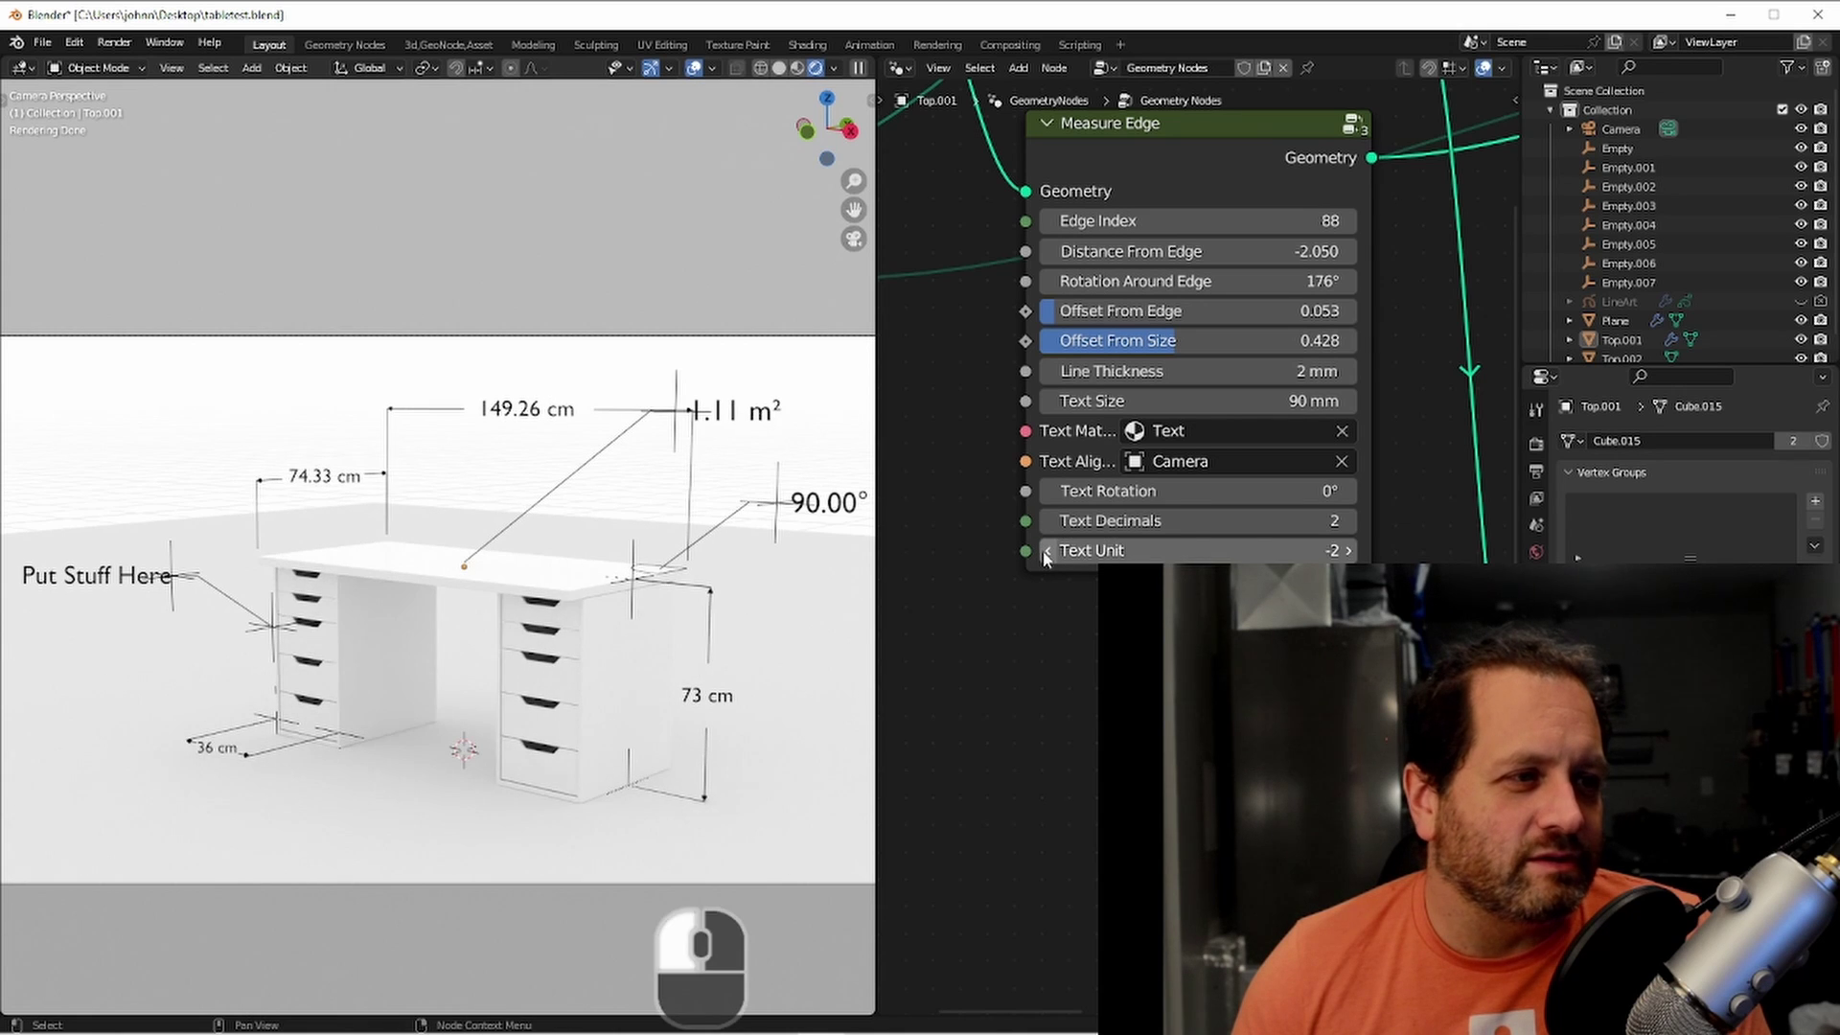
pyautogui.click(1044, 551)
pyautogui.click(1045, 552)
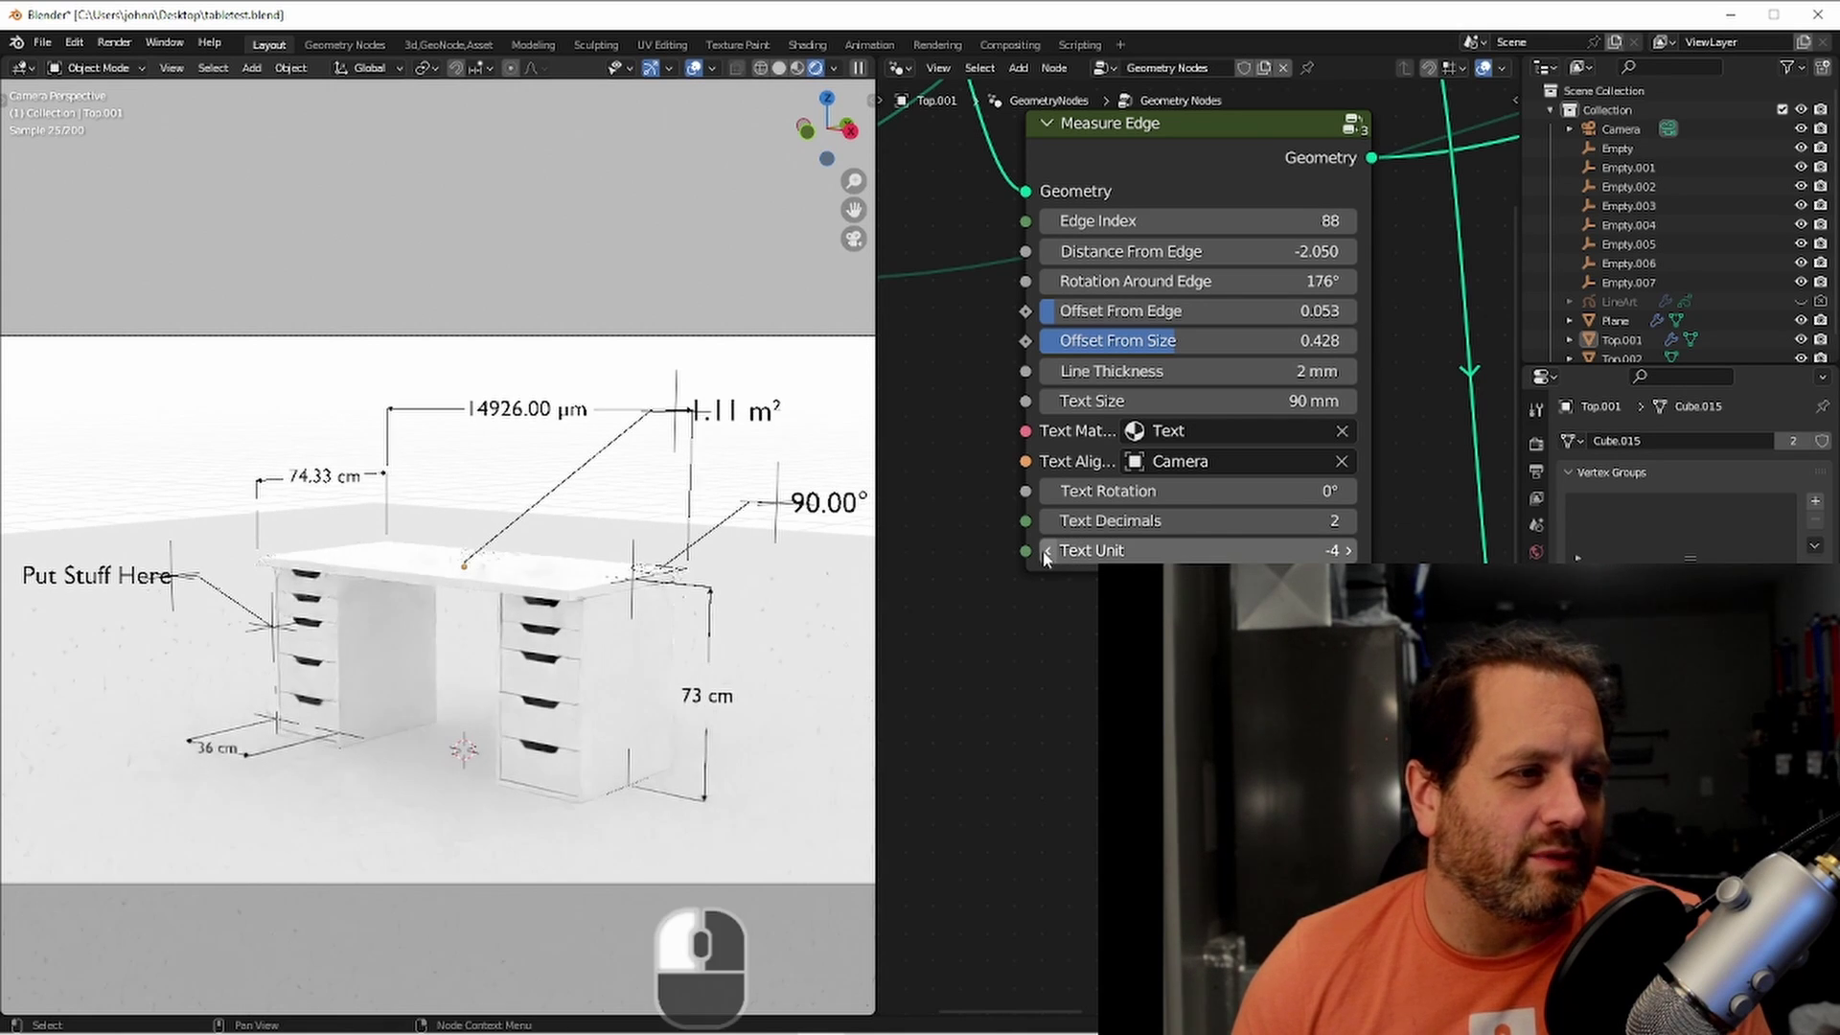
pyautogui.click(1045, 552)
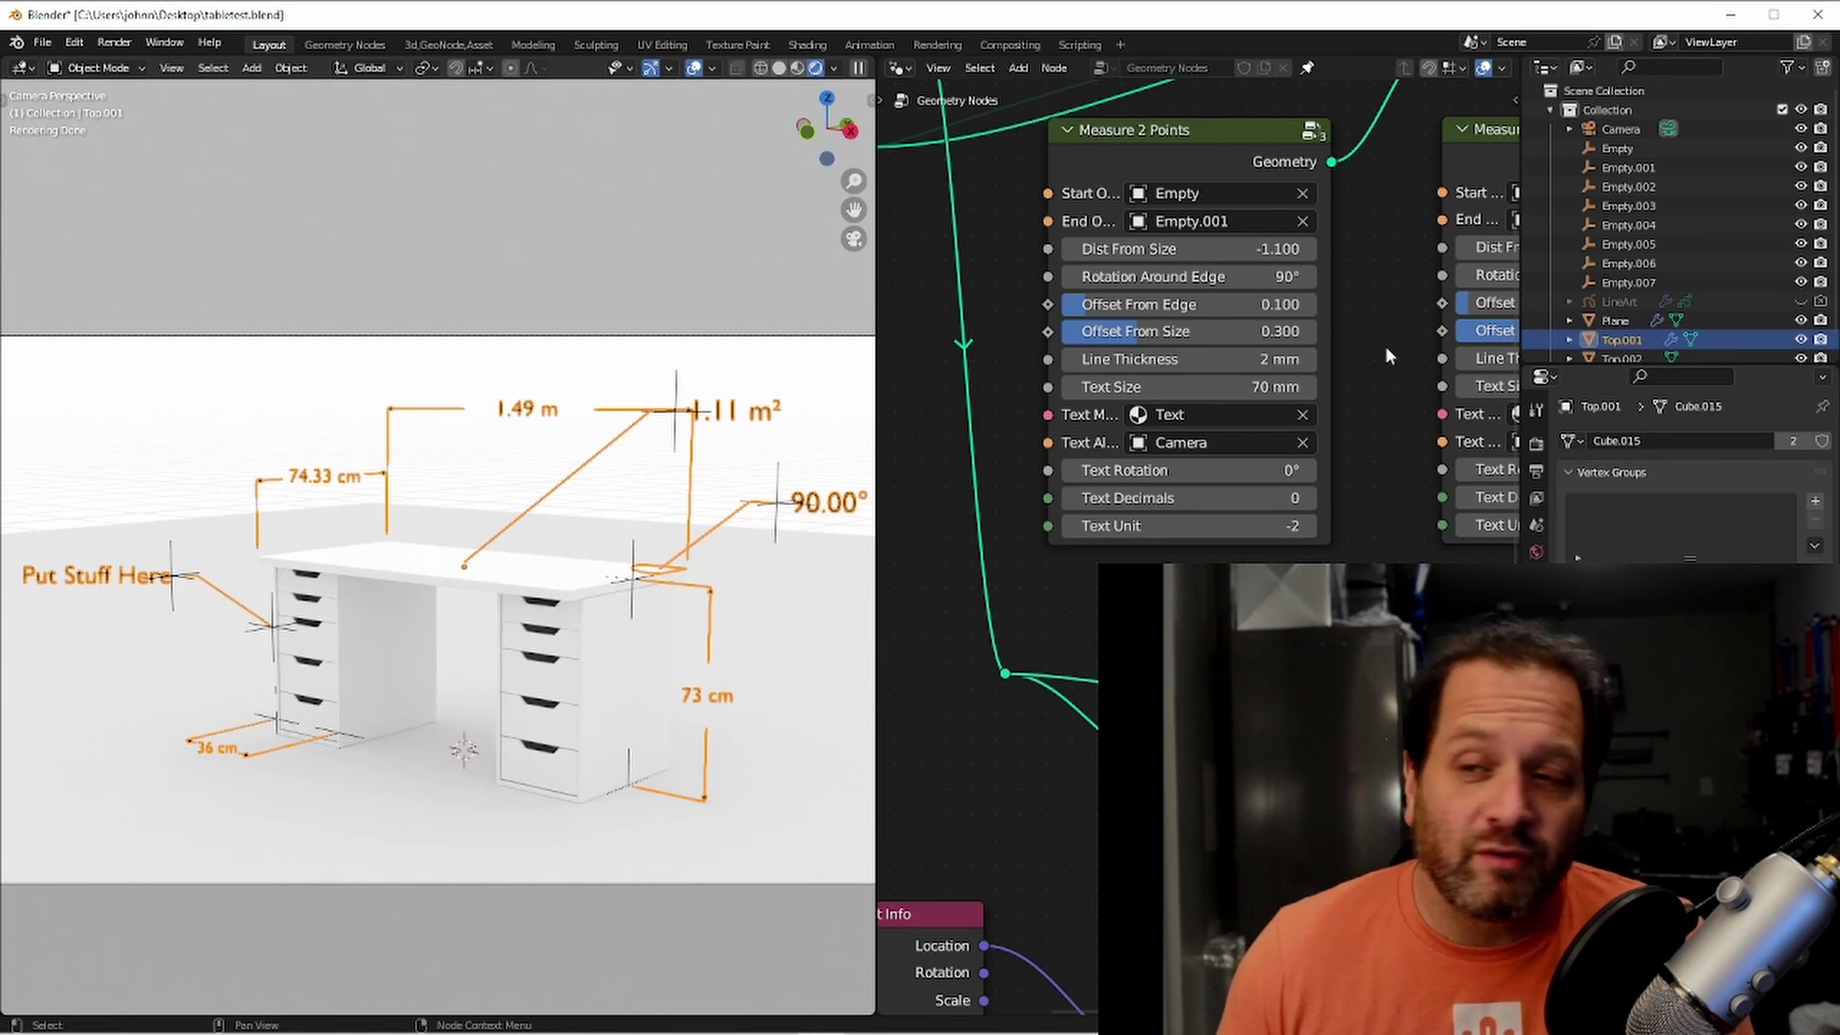
# Try moving Empty.001, the upper end point of the desk height measurement, above the tabletop
pyautogui.click(644, 560)
pyautogui.press('g')
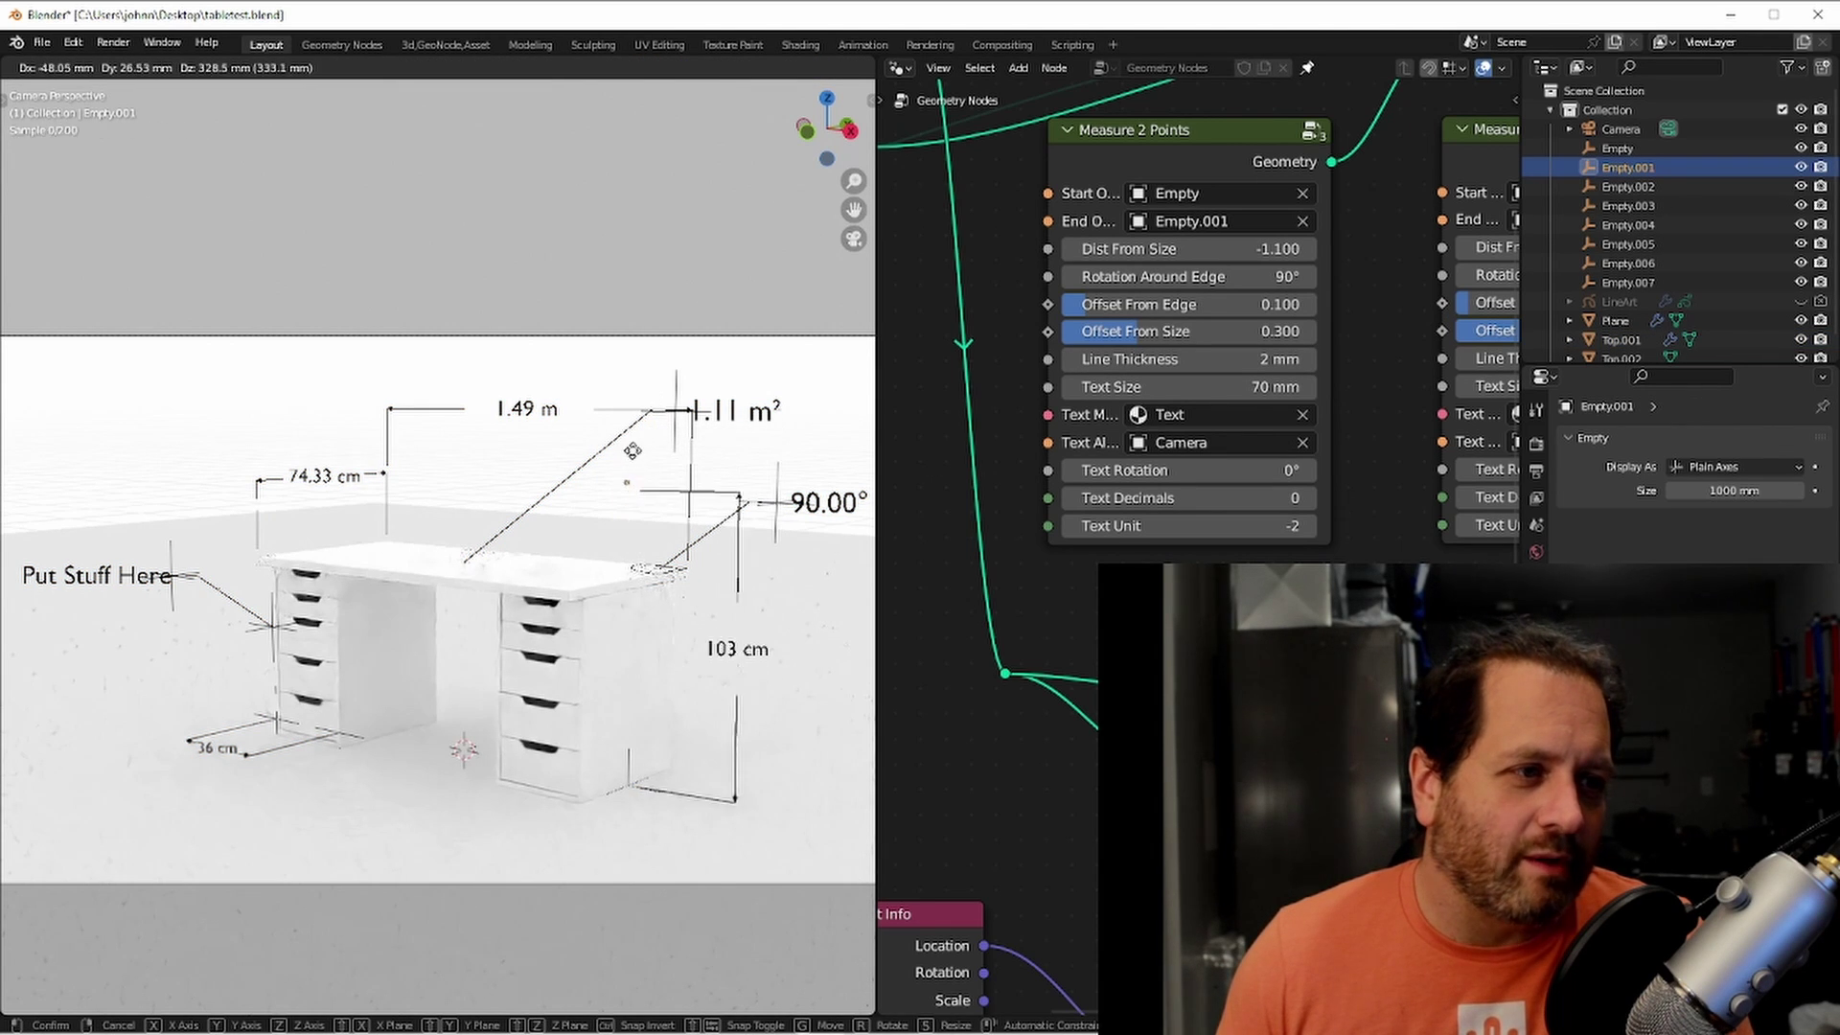
pyautogui.press('Escape')
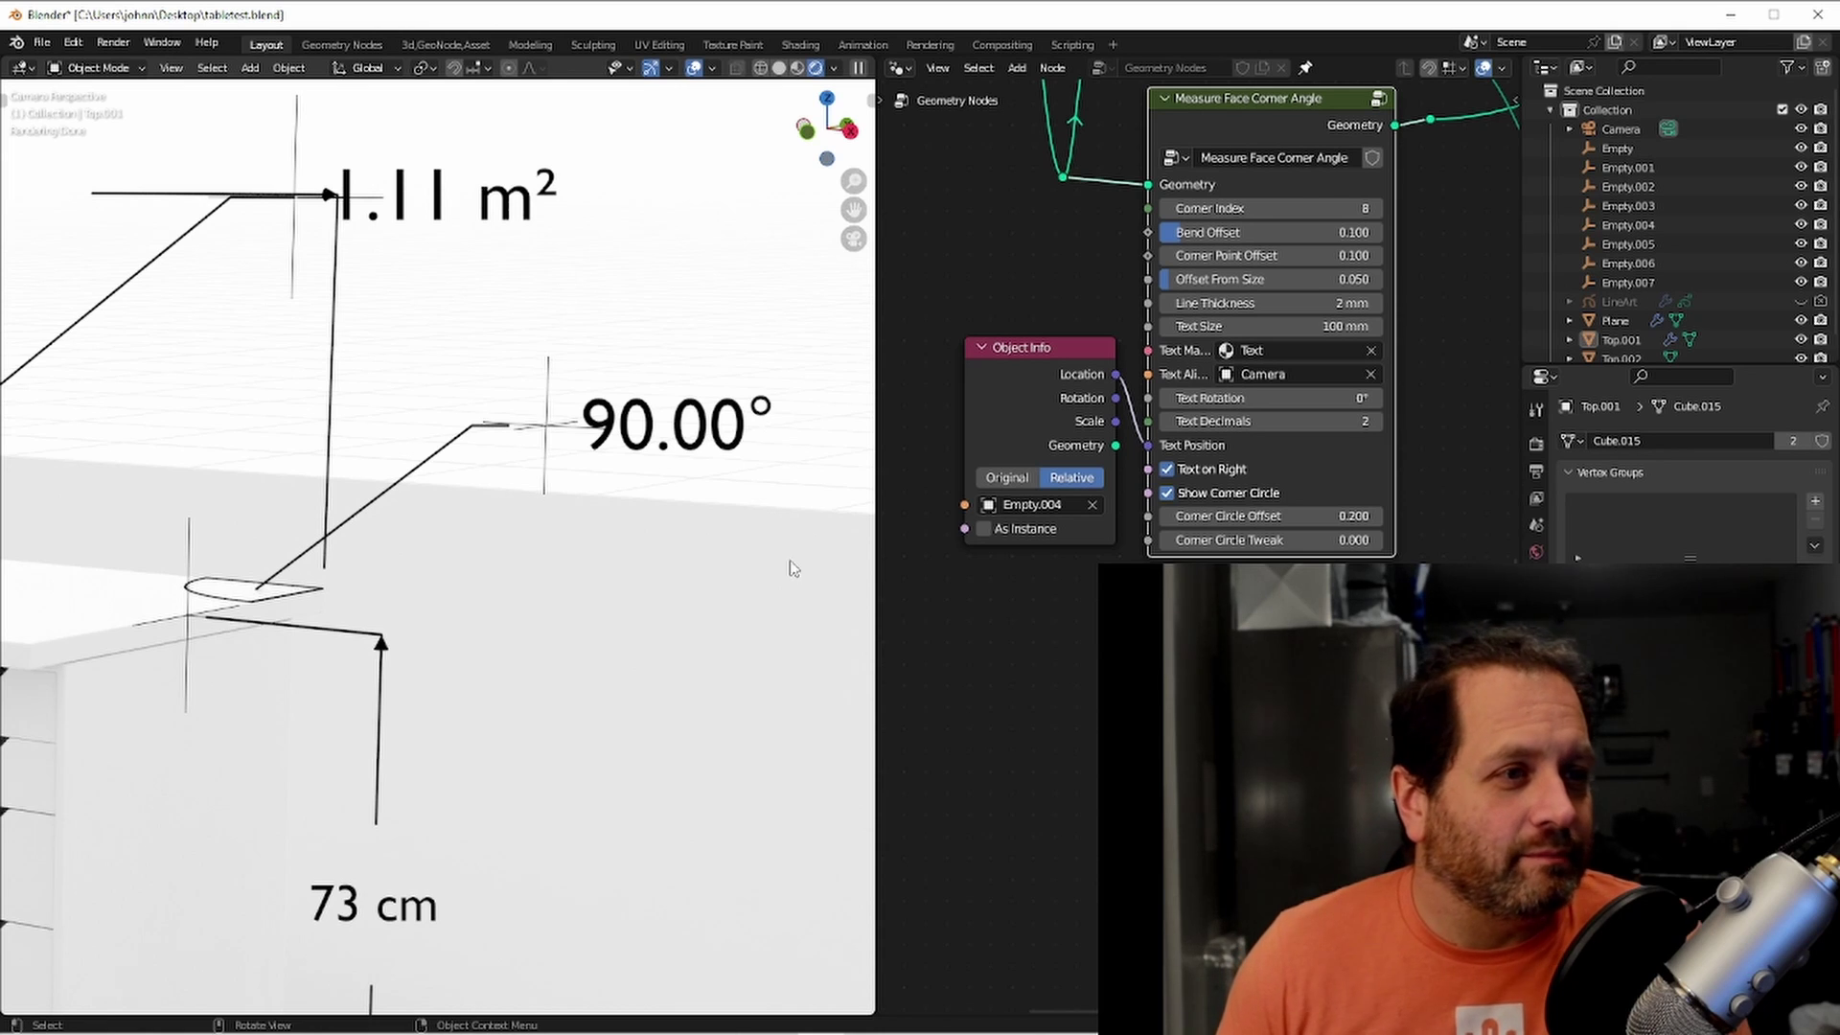
# On the Measure Face Corner Angle node, set the bend offset to 0.129, corner point offset to 0.060 and offset from size to 0.013
pyautogui.moveTo(1064, 182)
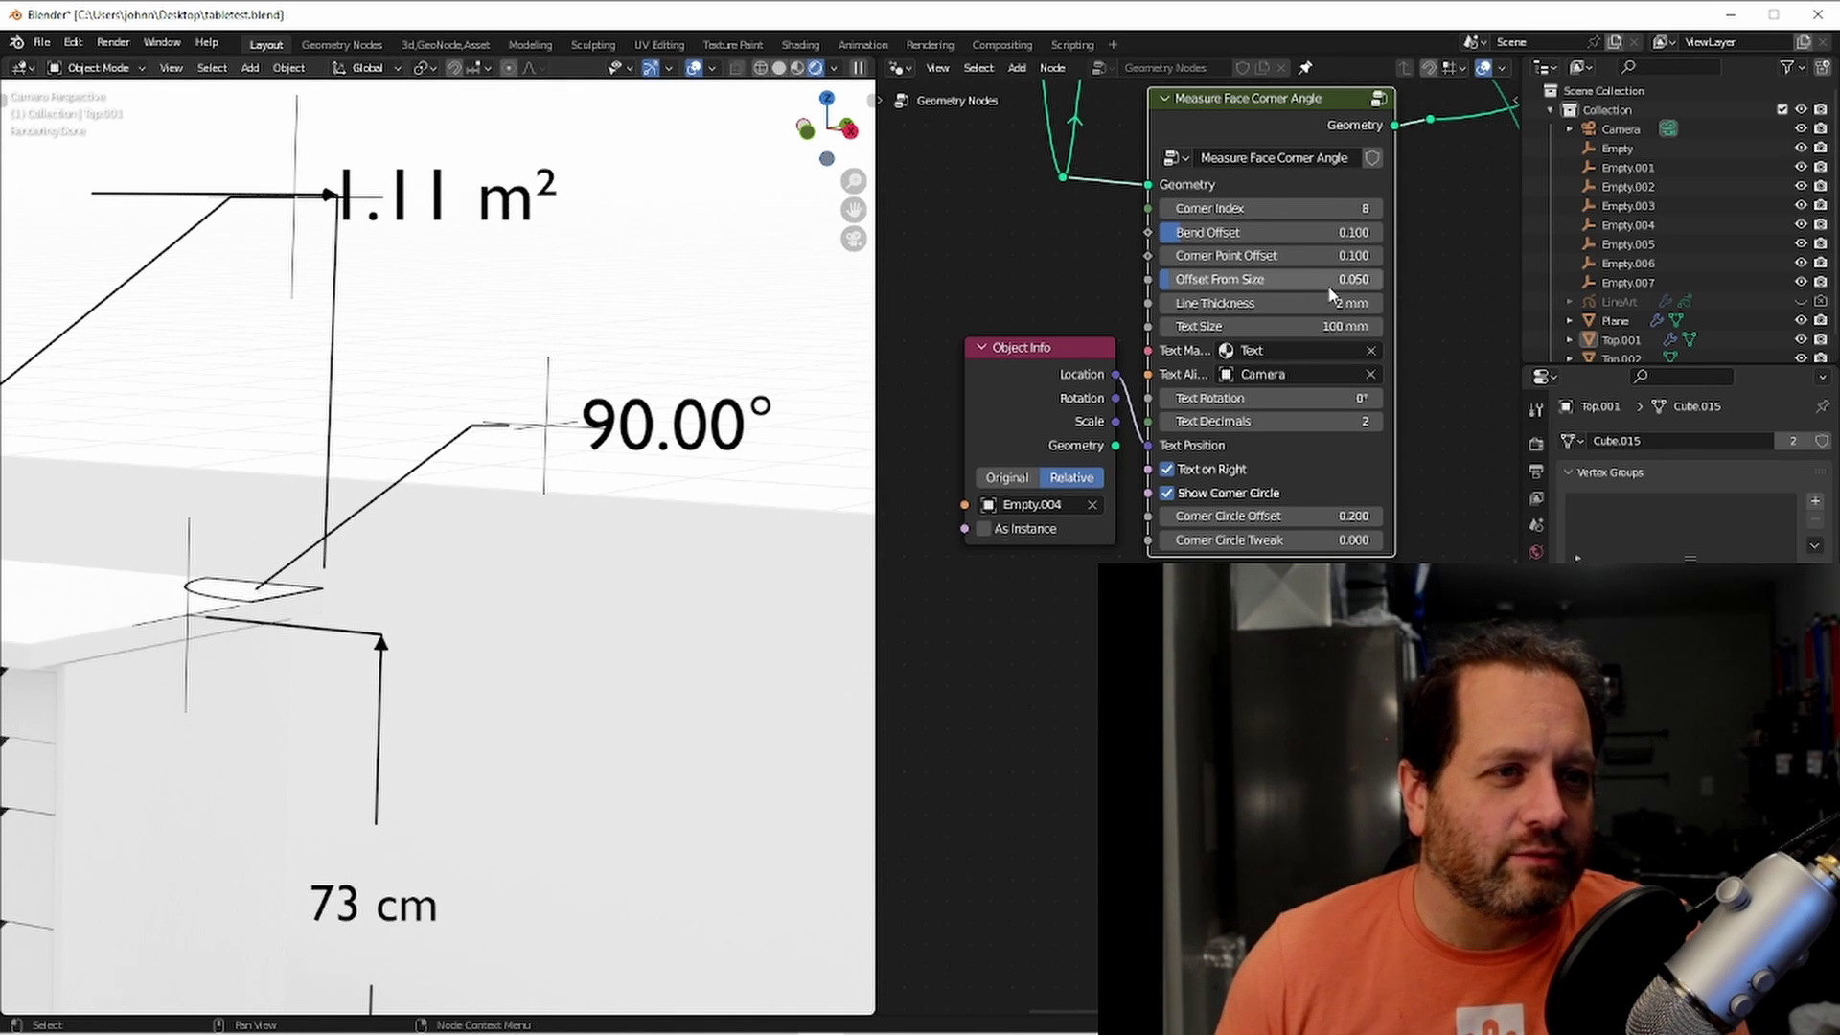
pyautogui.moveTo(1195, 232)
pyautogui.mouseDown()
pyautogui.moveTo(1226, 232)
pyautogui.moveTo(1188, 232)
pyautogui.mouseUp()
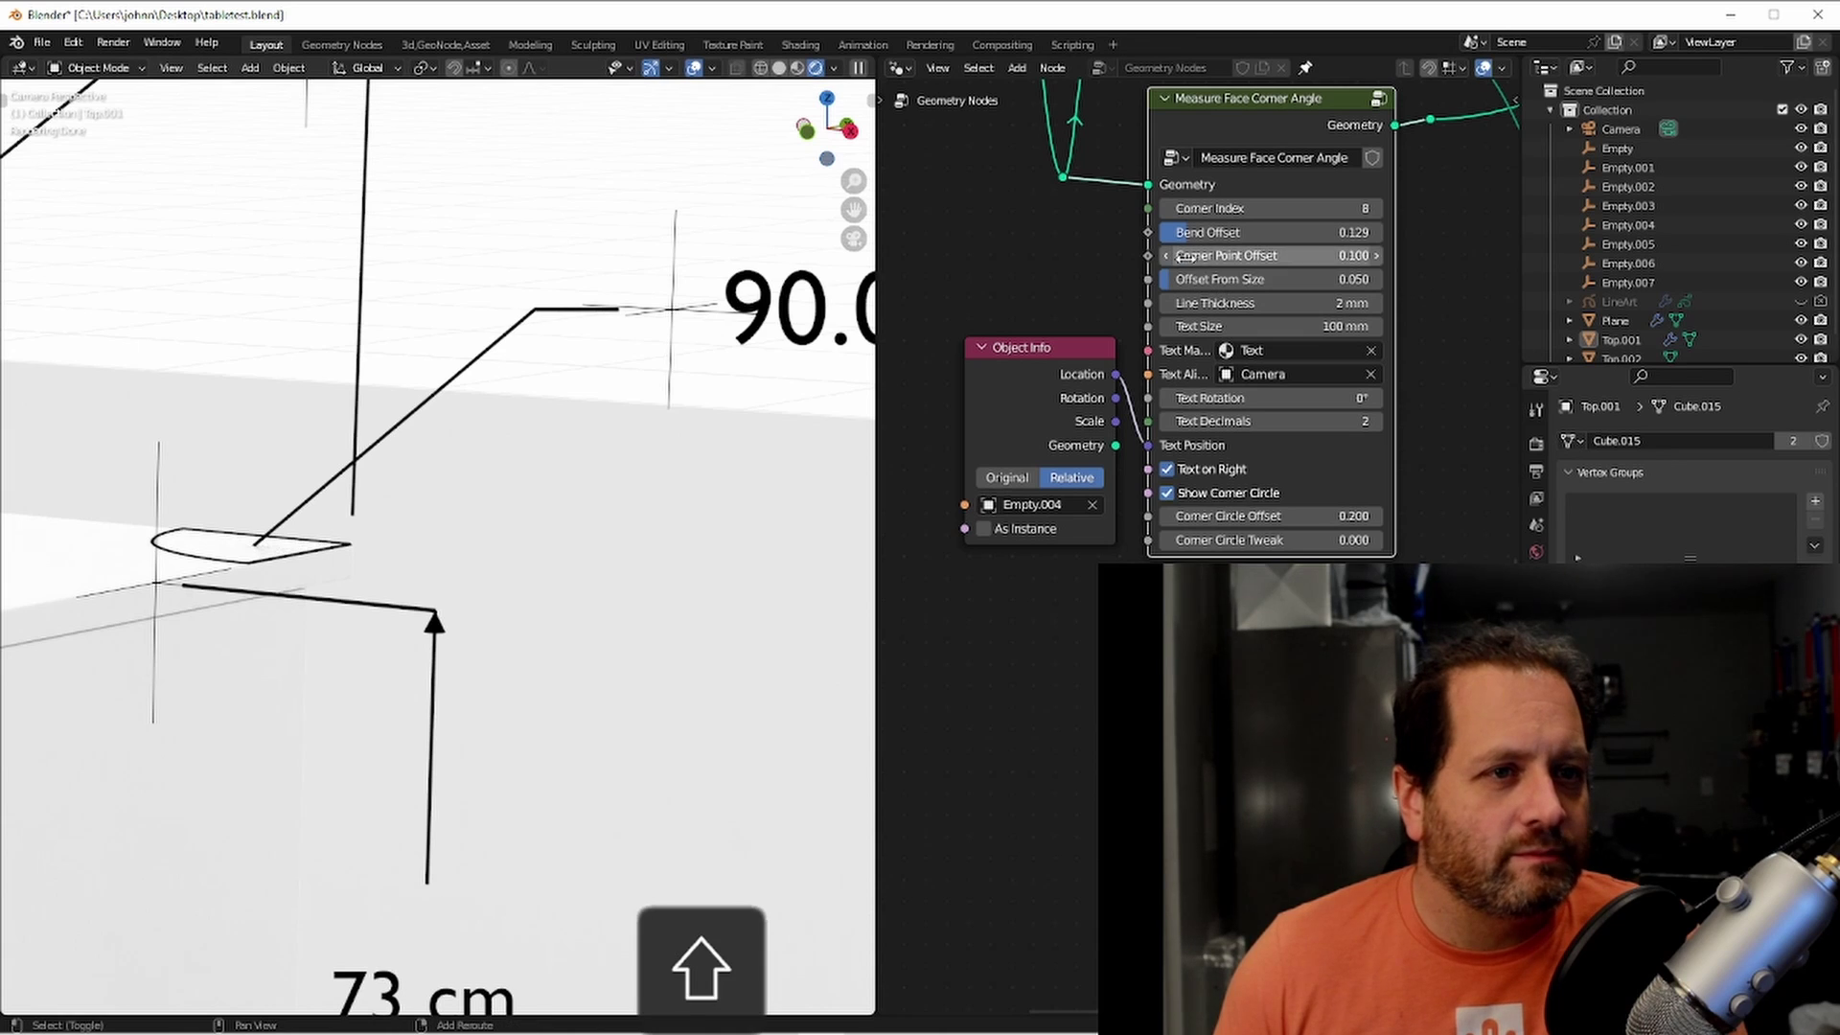
pyautogui.moveTo(1186, 256)
pyautogui.keyDown('shift'); pyautogui.mouseDown()
pyautogui.moveTo(1163, 256)
pyautogui.moveTo(1180, 257)
pyautogui.mouseUp(); pyautogui.keyUp('shift')
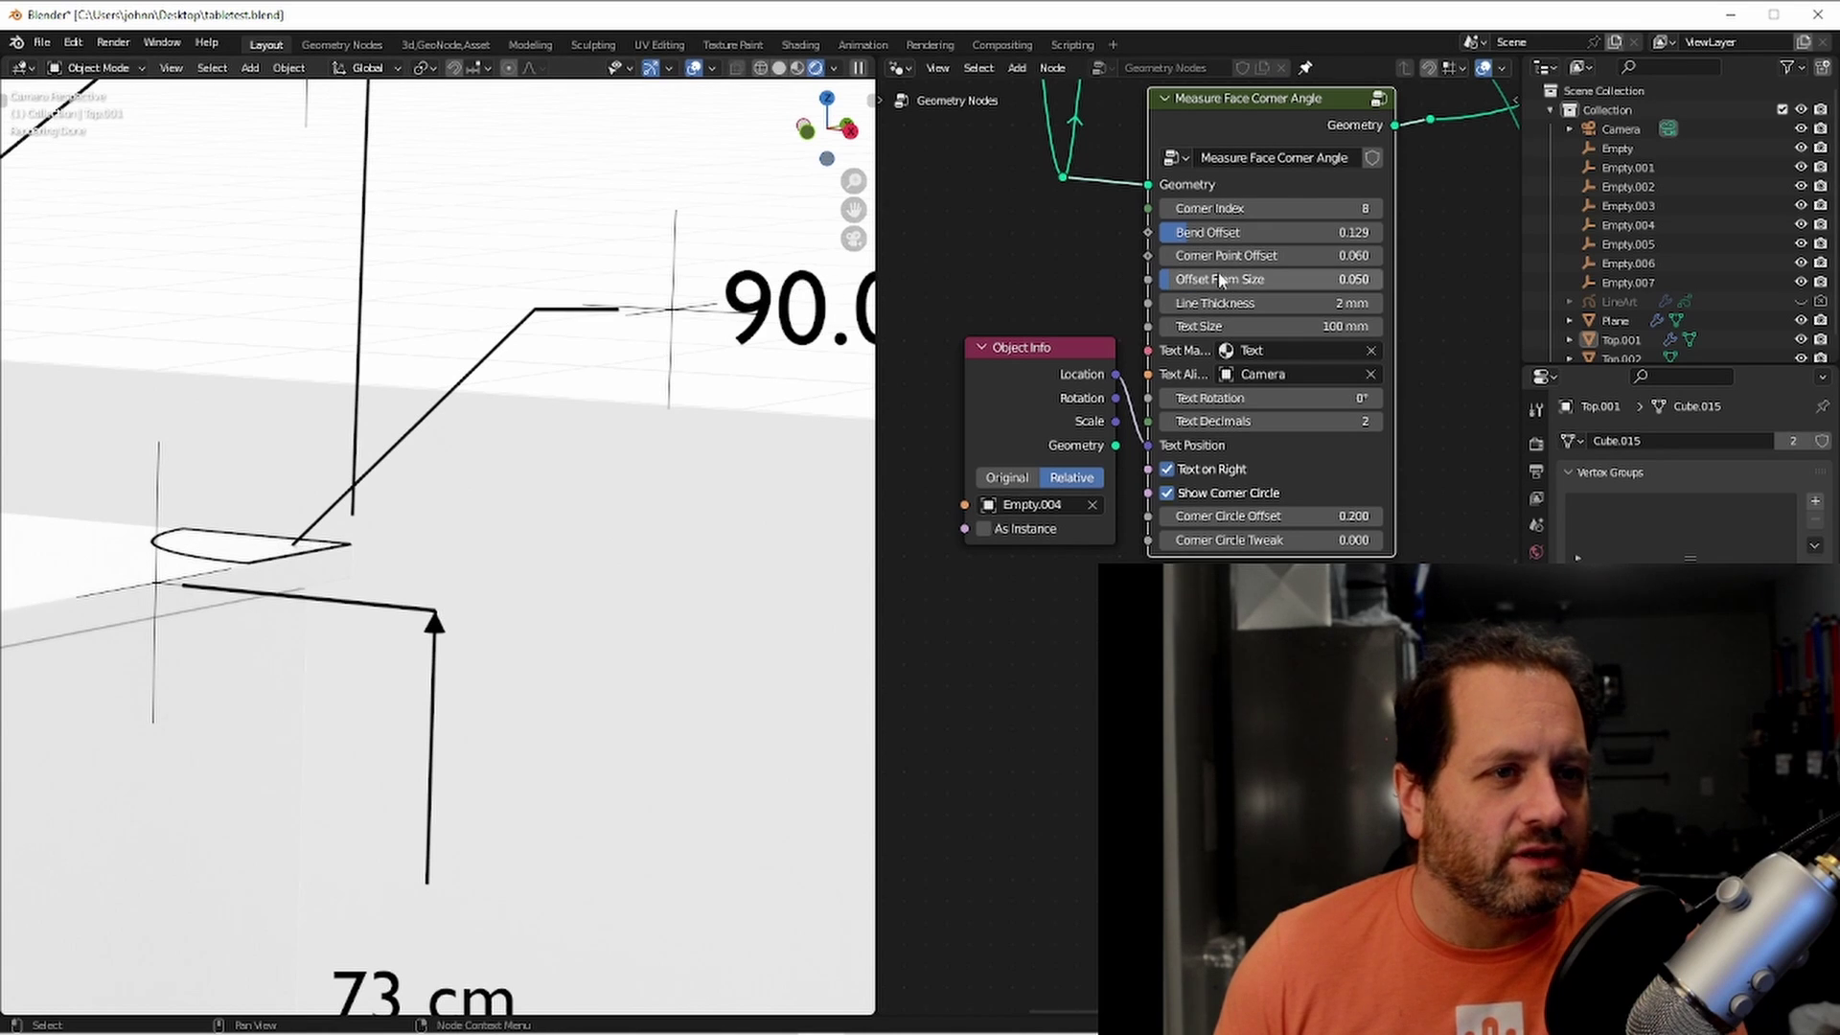
pyautogui.moveTo(1180, 282)
pyautogui.keyDown('shift'); pyautogui.mouseDown()
pyautogui.moveTo(1082, 282)
pyautogui.moveTo(1191, 280)
pyautogui.mouseUp(); pyautogui.keyUp('shift')
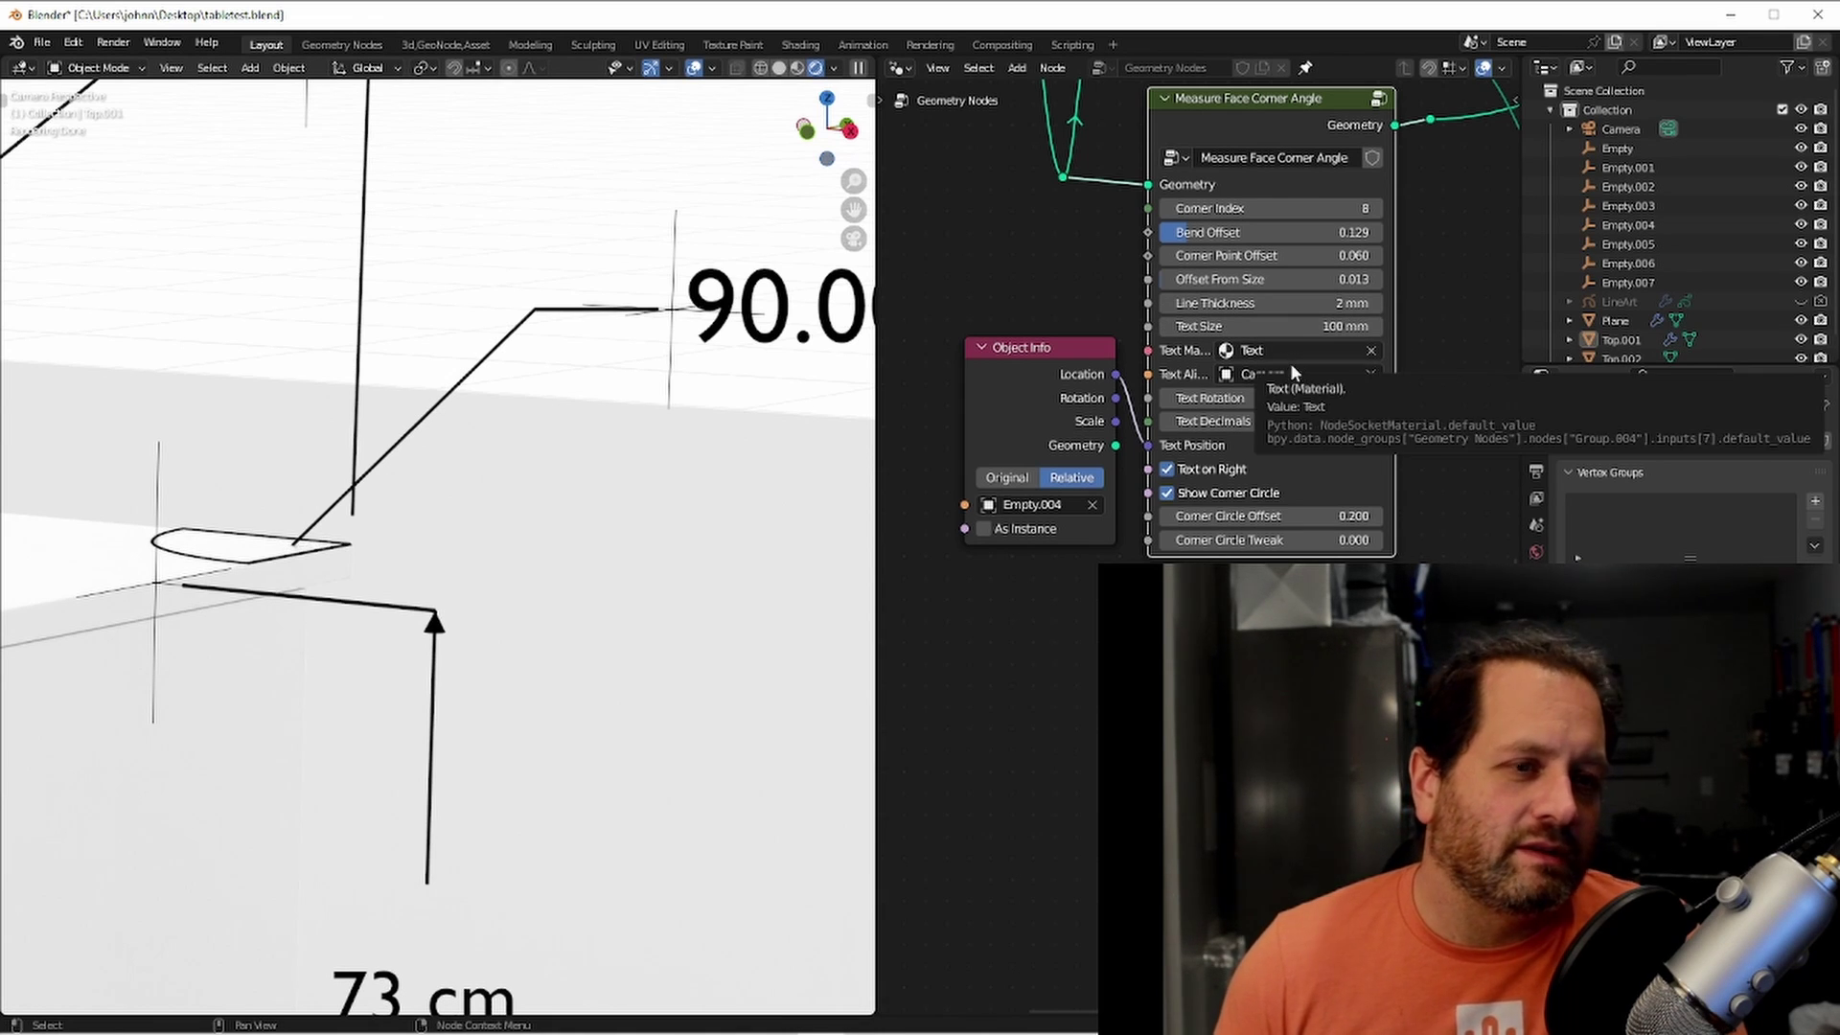
pyautogui.moveTo(1253, 397); pyautogui.dragTo(1258, 397)
pyautogui.hotkey('ctrl', 'z')
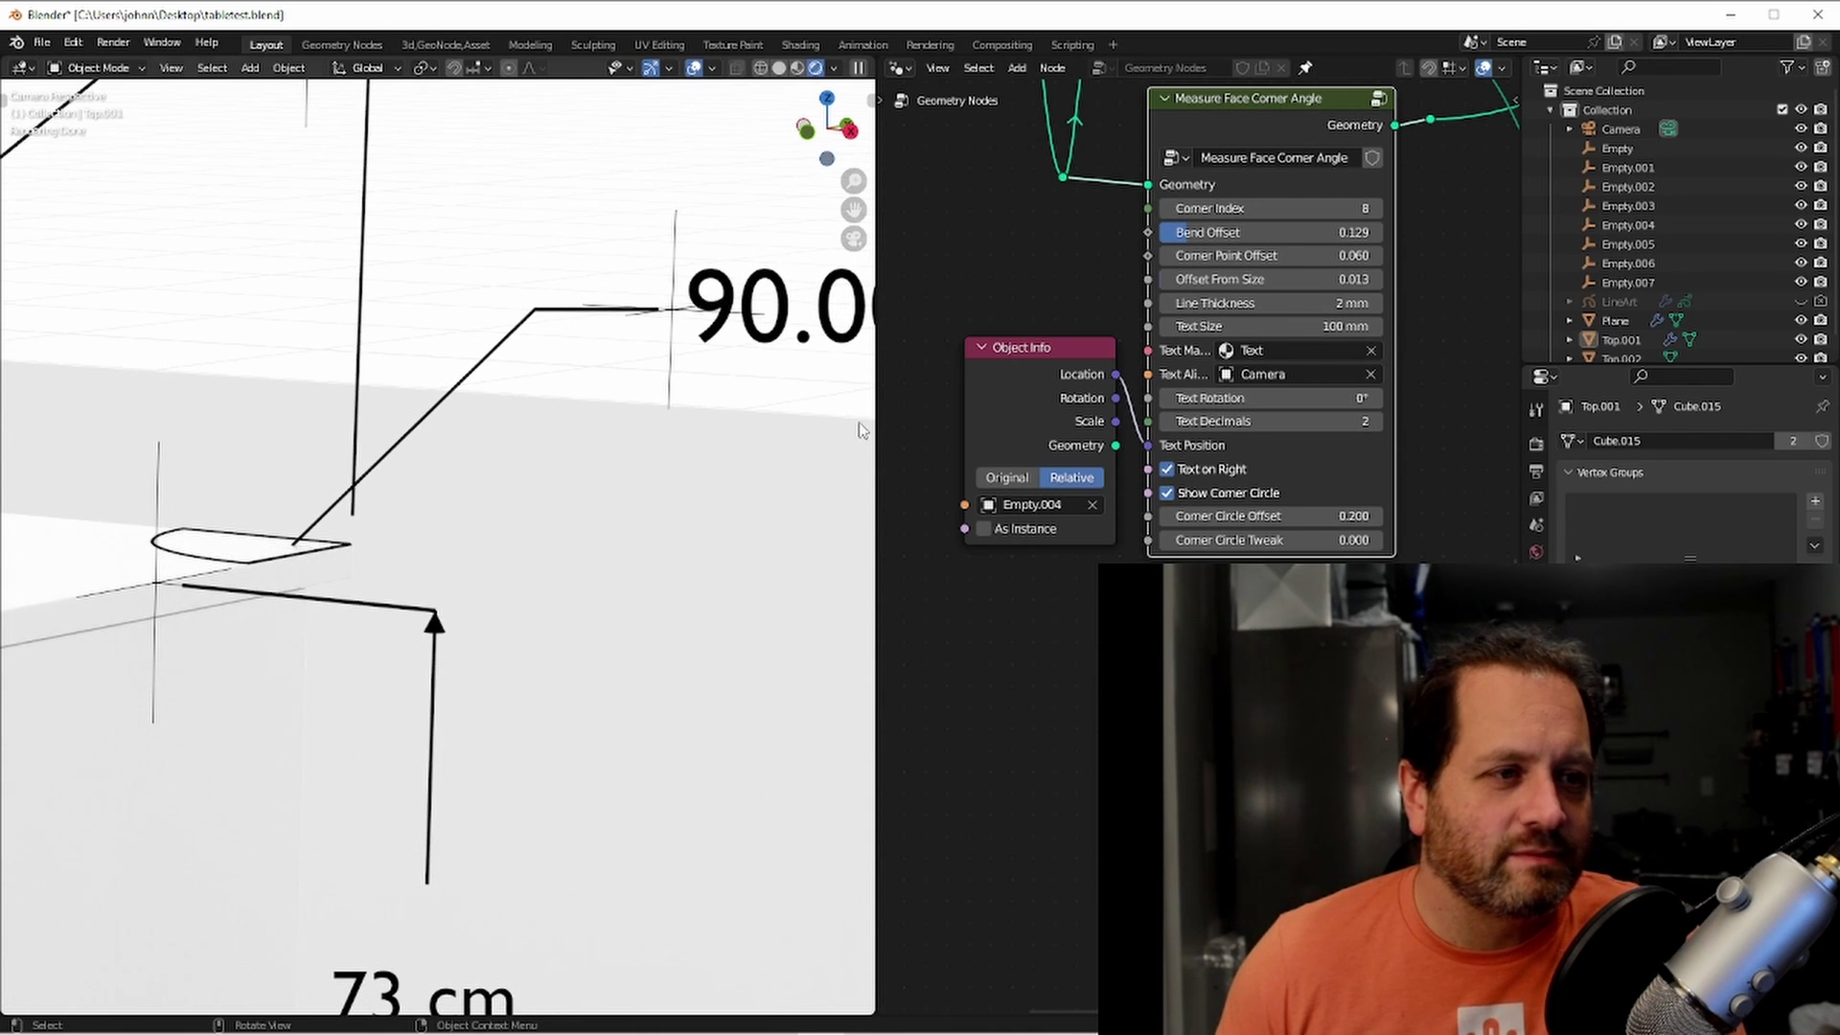
# Try placing the corner angle text on the left of its leader with Empty.004 moved above the tabletop, and re-enable Text on Right
pyautogui.keyDown('ctrl'); pyautogui.moveTo(832, 426); pyautogui.dragTo(825, 566, button='middle'); pyautogui.keyUp('ctrl')
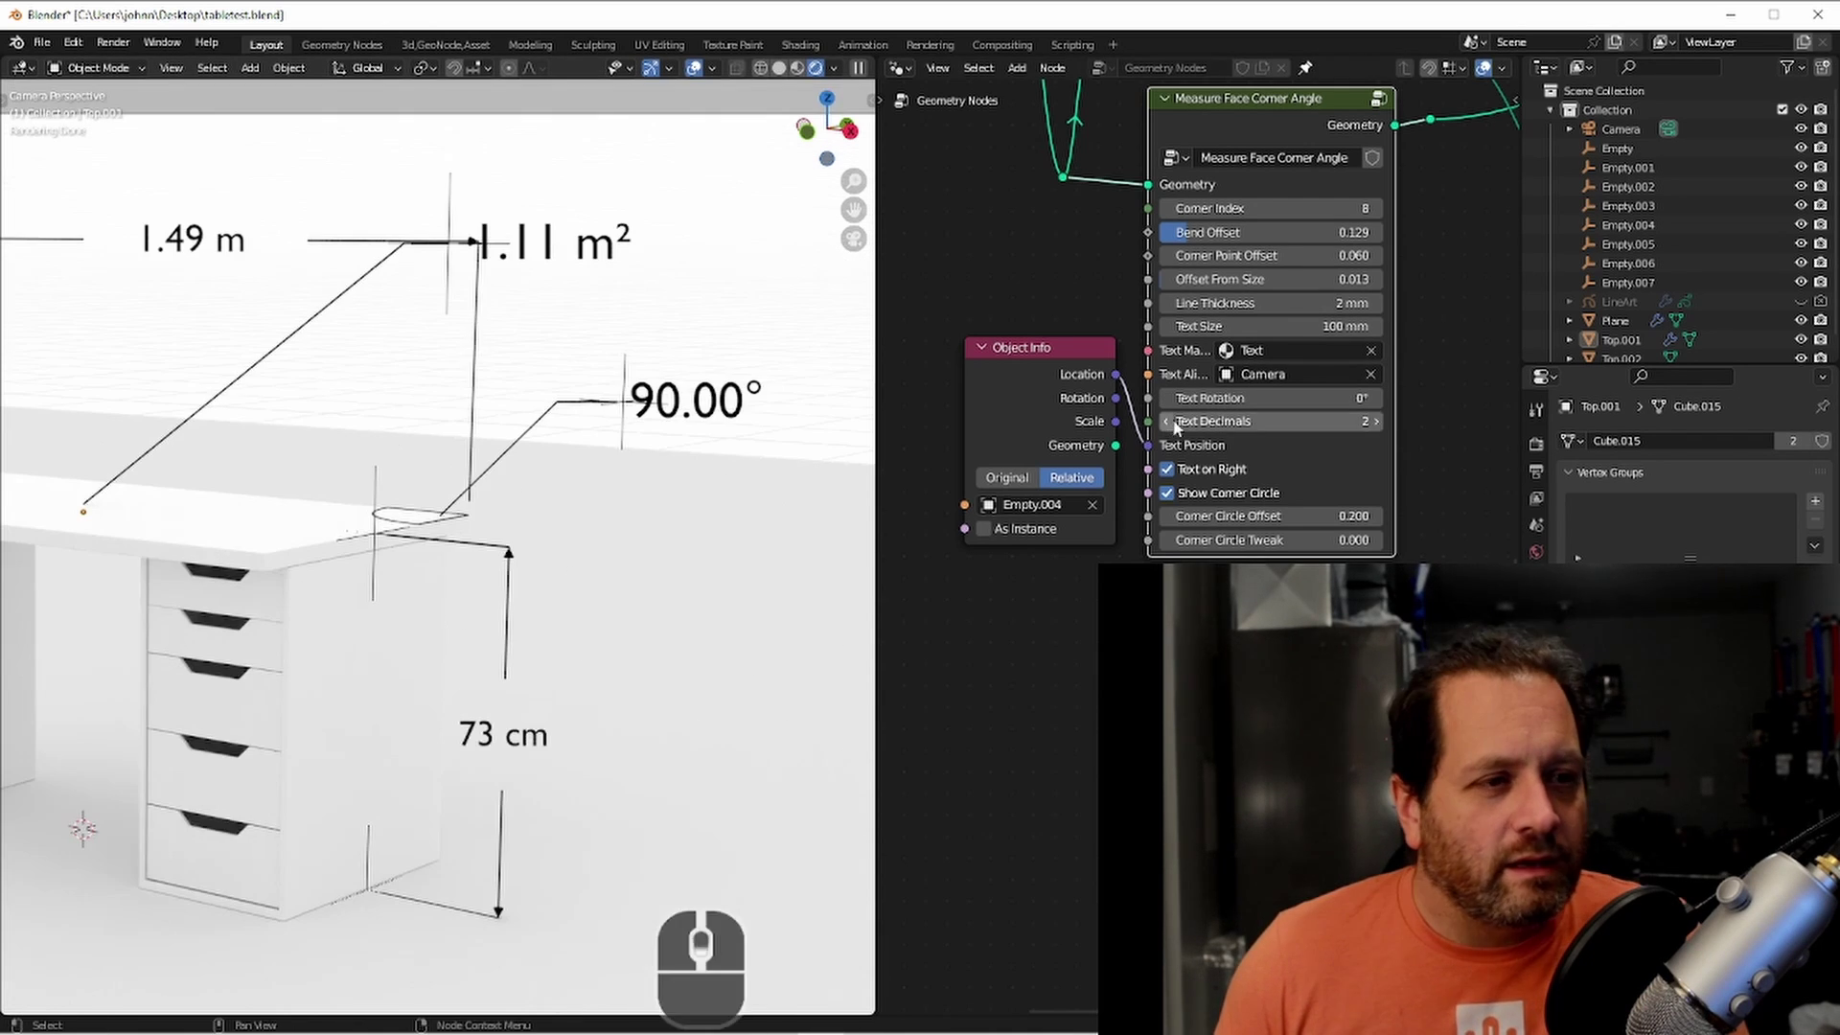
pyautogui.click(1168, 470)
pyautogui.click(627, 396)
pyautogui.press('g')
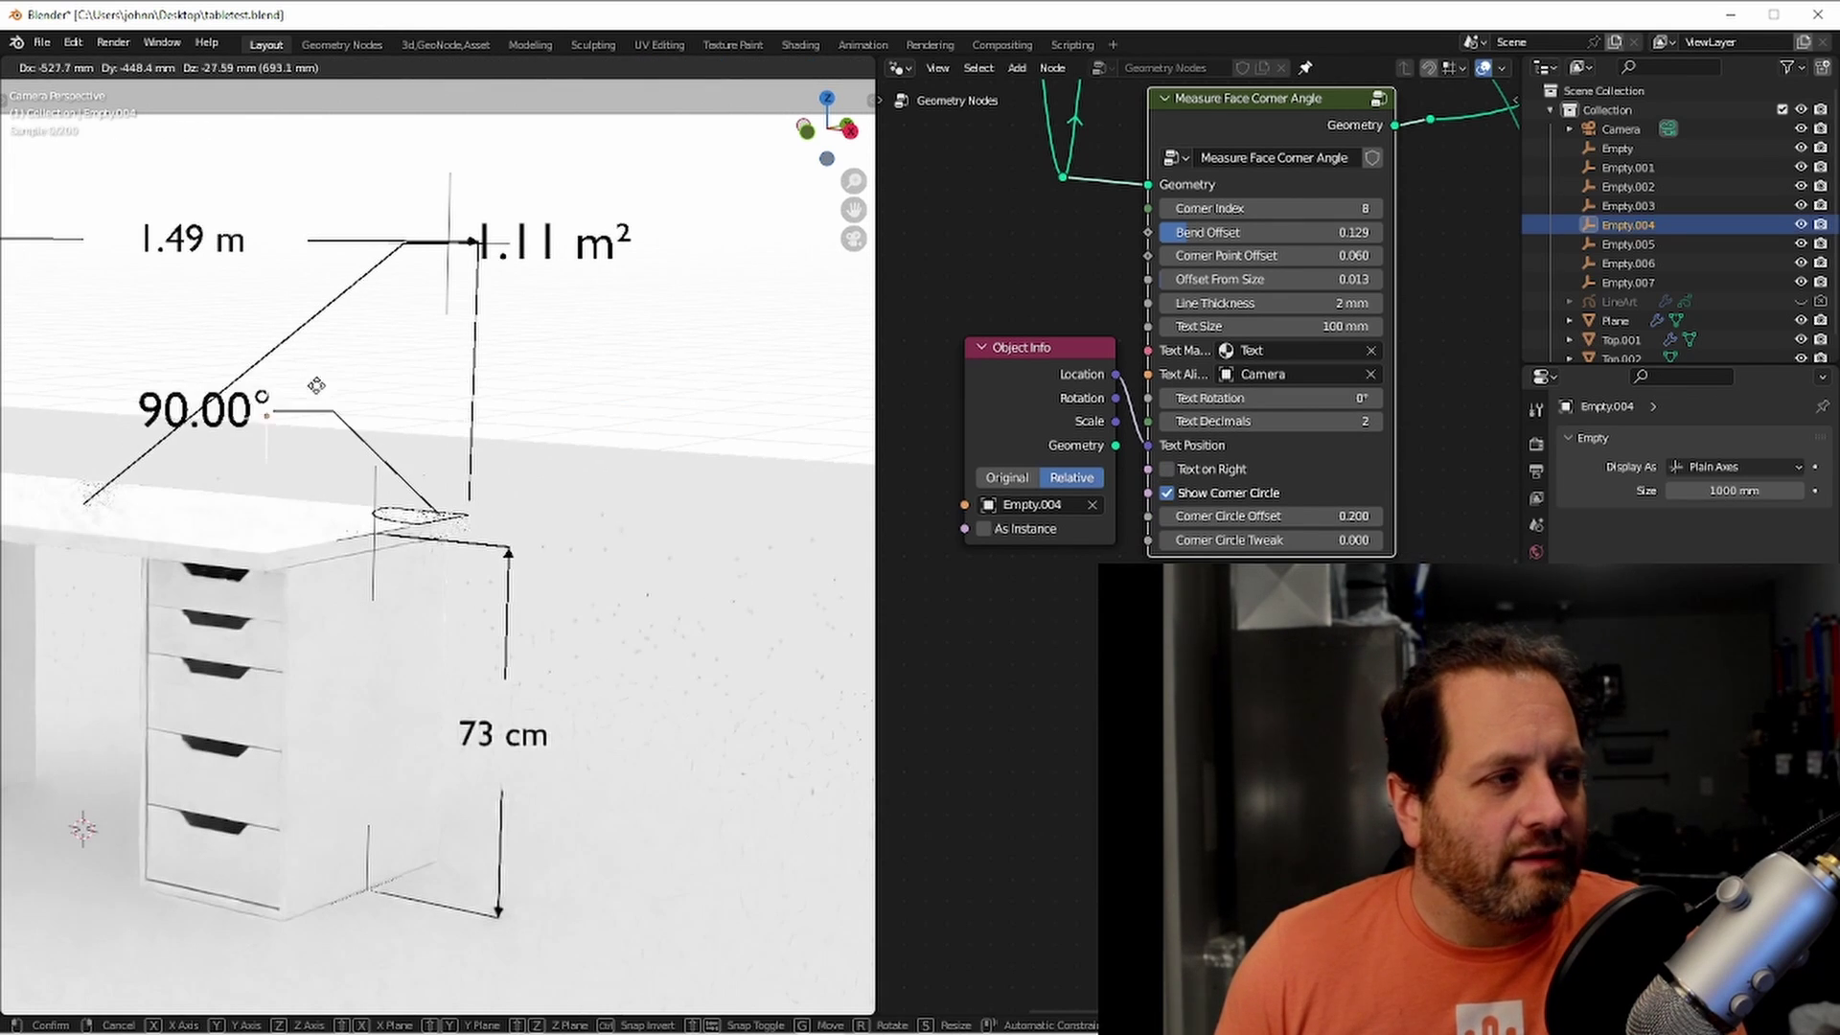
pyautogui.moveTo(316, 386); pyautogui.dragTo(267, 304)
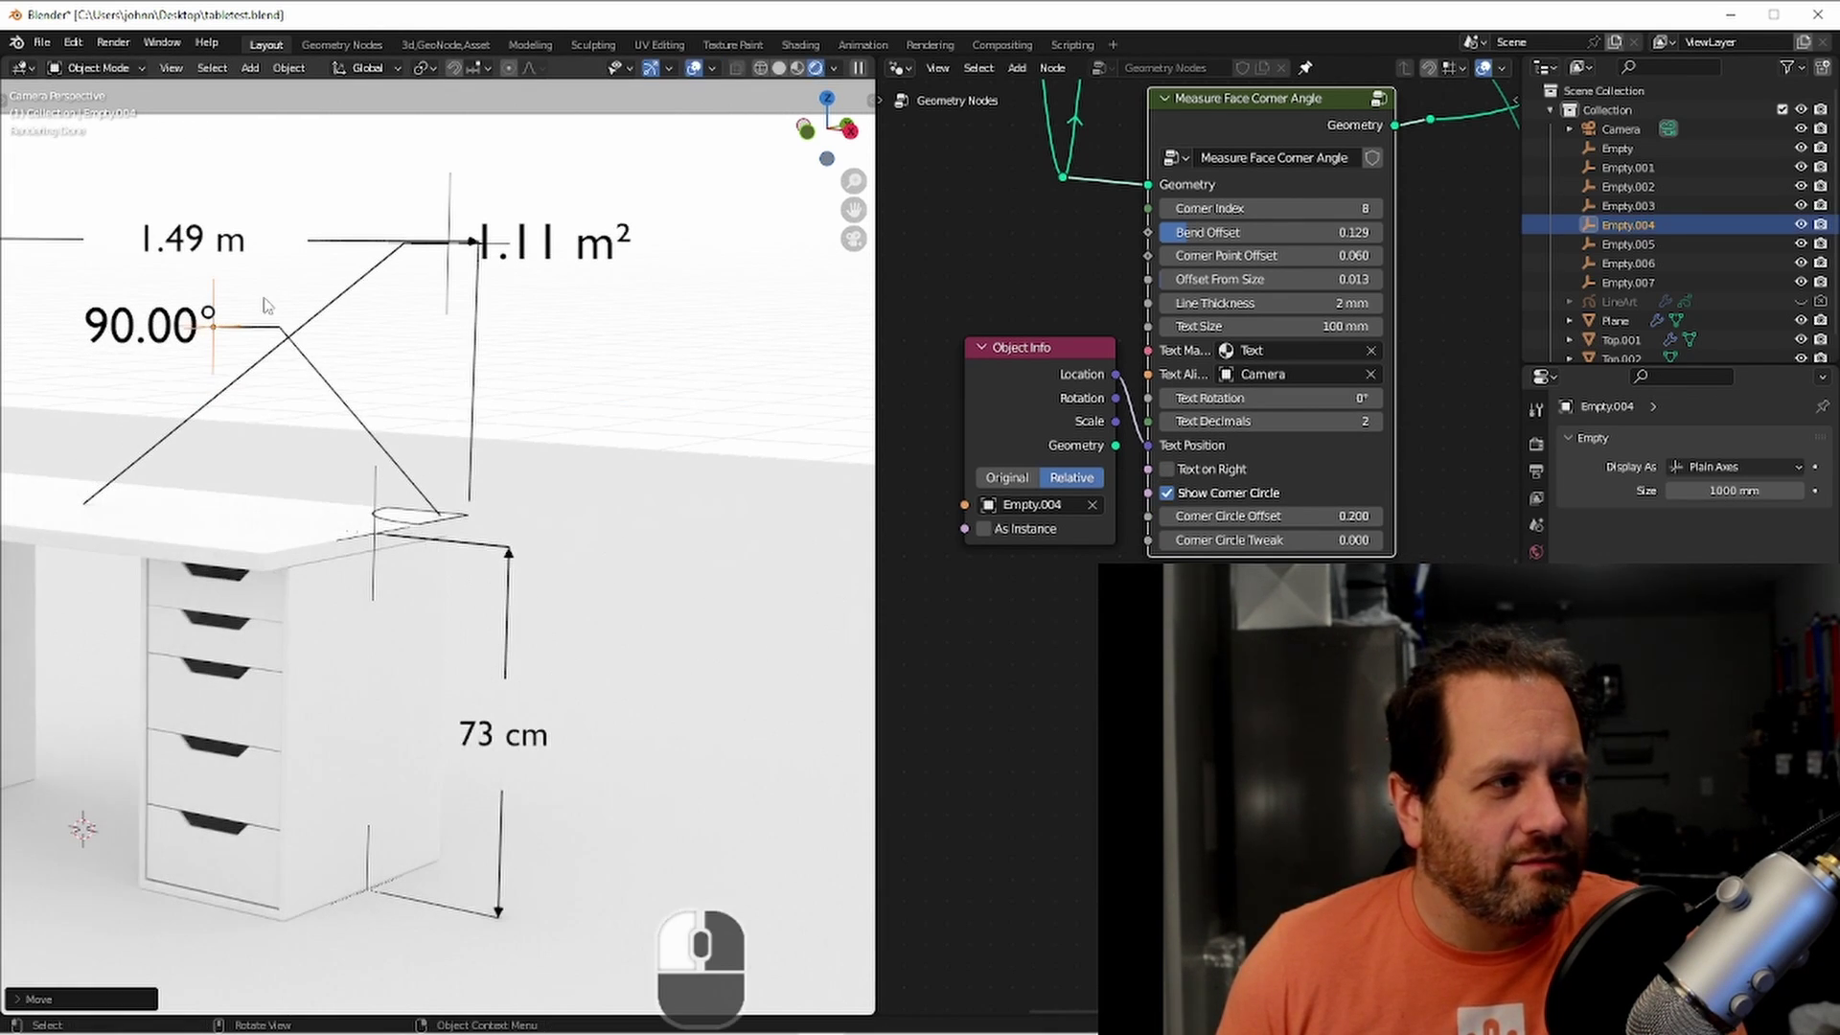
pyautogui.click(1167, 470)
# Try hiding the corner circle of the tabletop's face corner angle measurement
pyautogui.moveTo(248, 513); pyautogui.dragTo(570, 536, button='middle')
pyautogui.scroll(3, 570, 536)
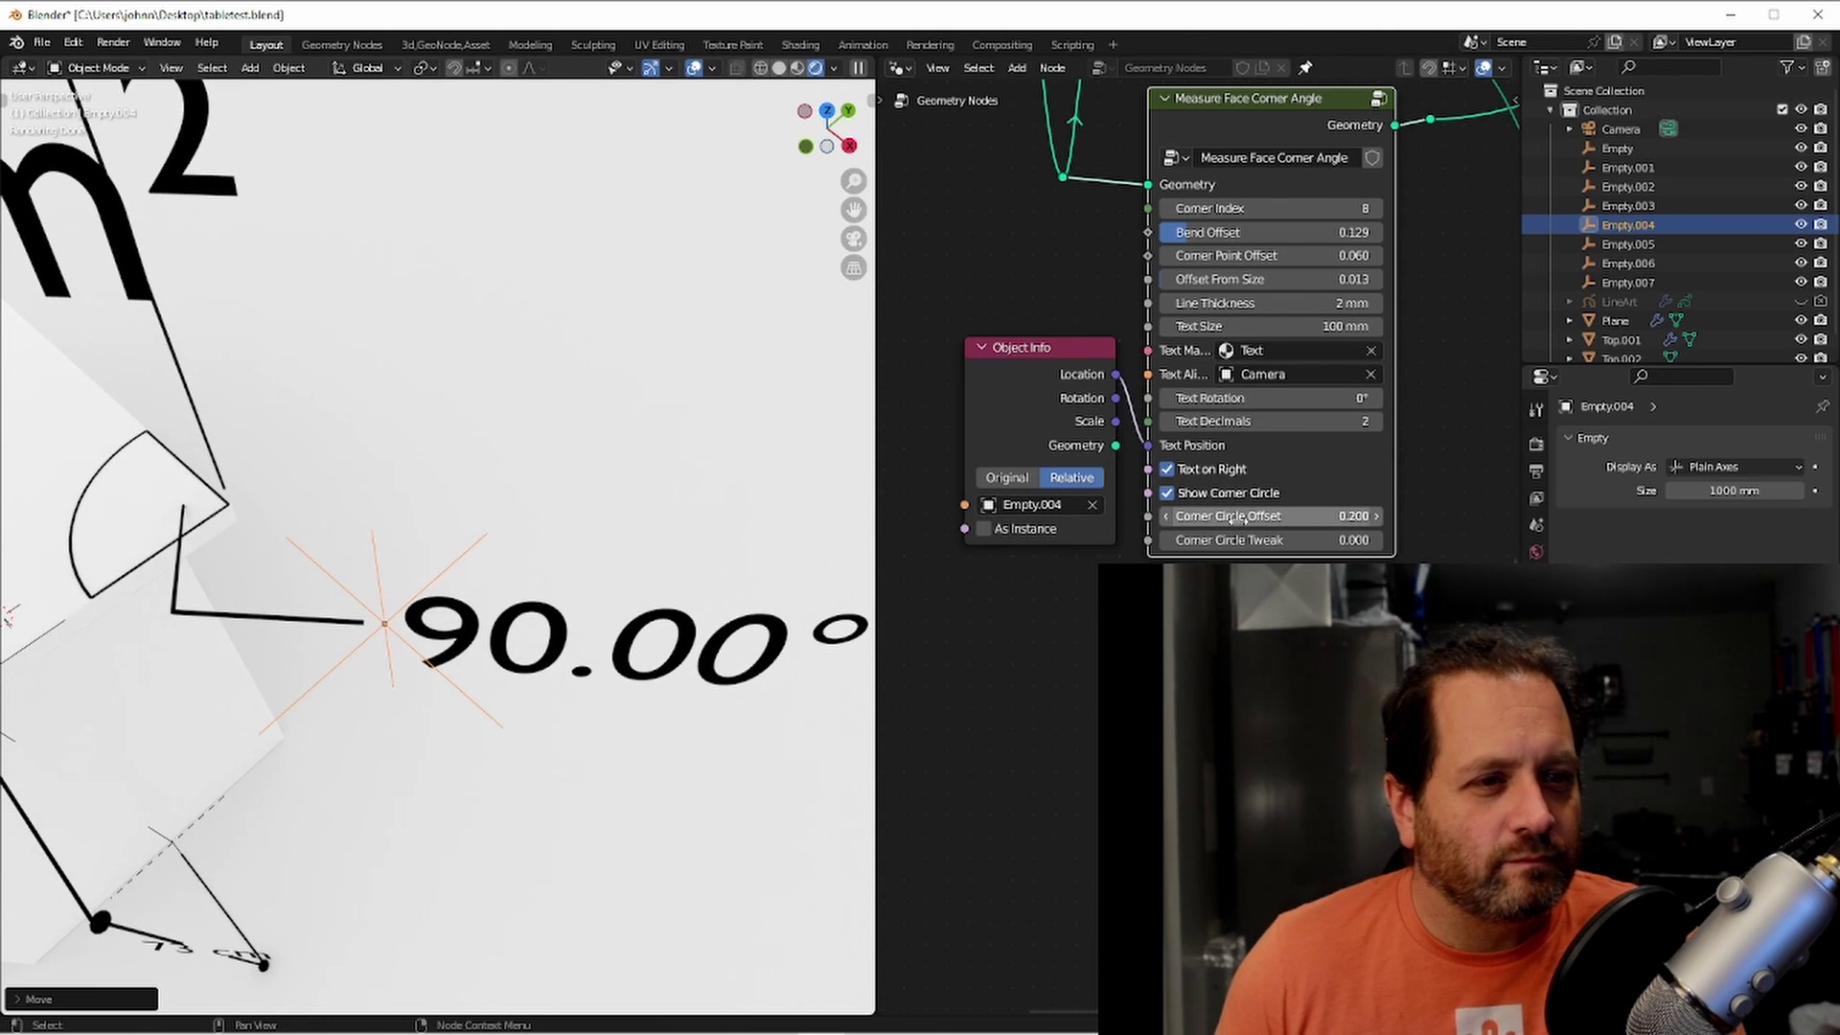
pyautogui.click(1176, 494)
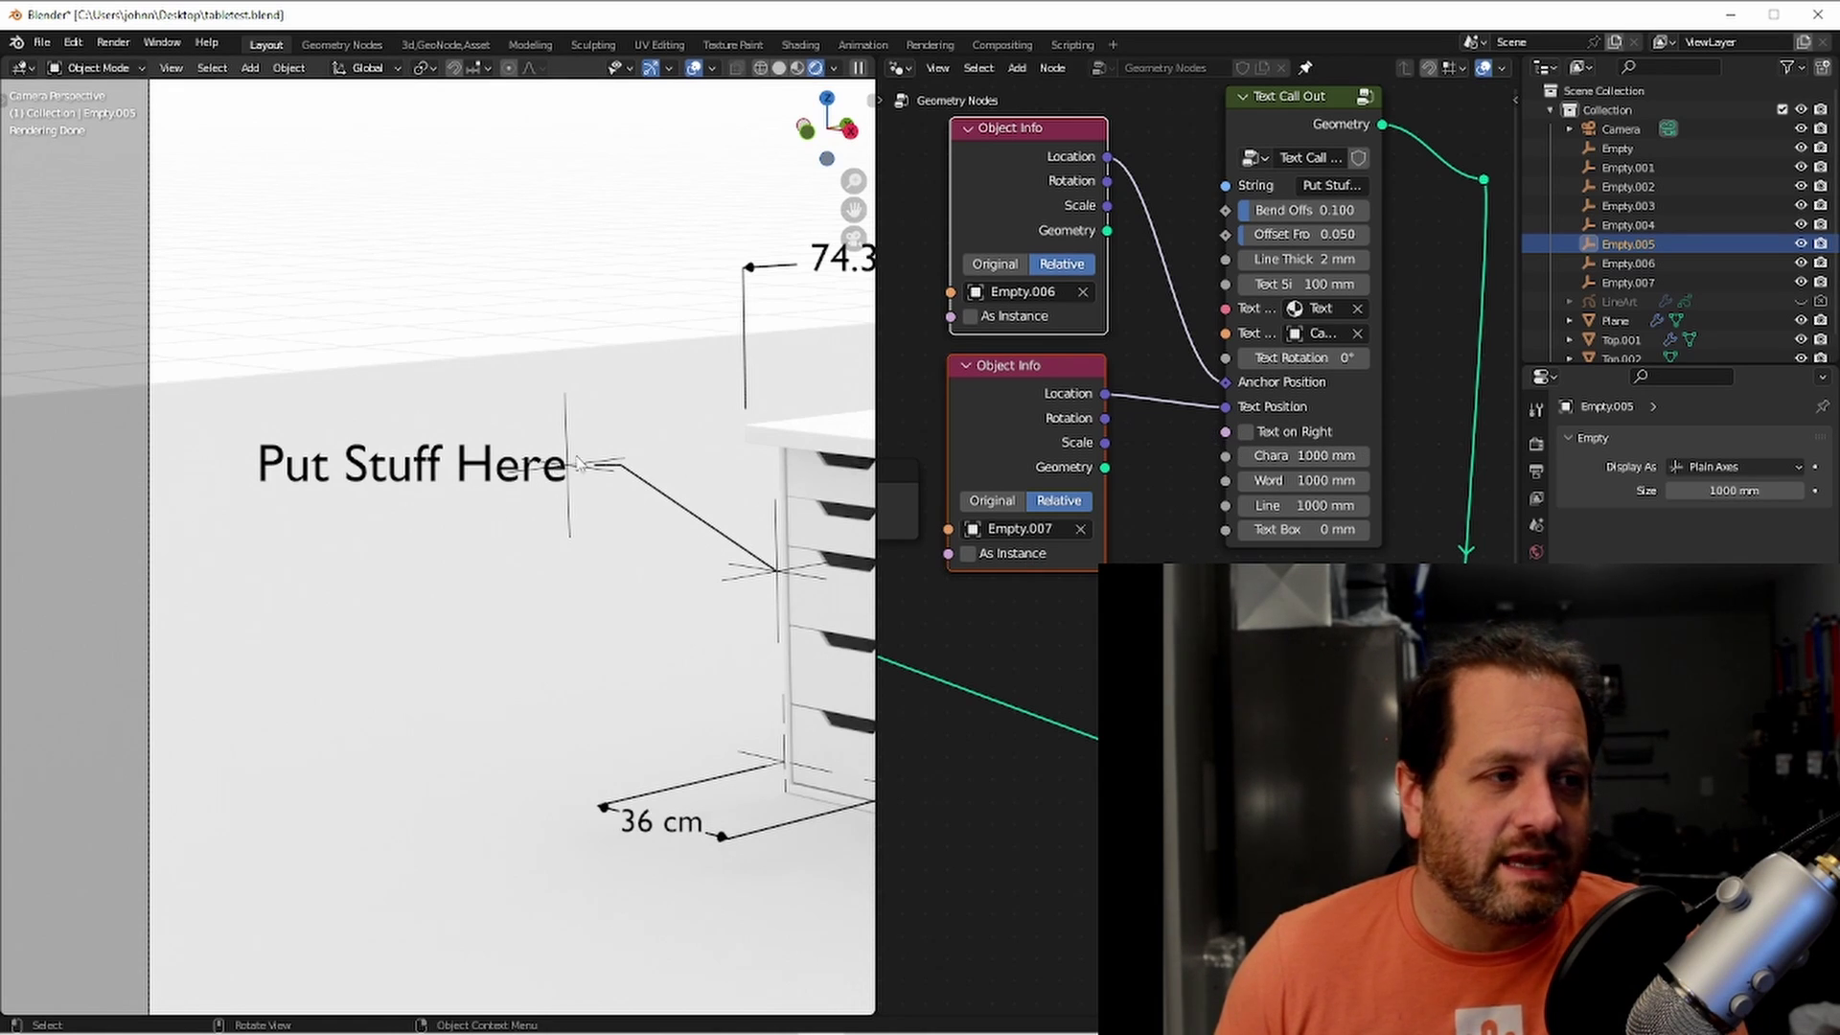
# Reposition the "Put Stuff Here" callout by moving its text empty beside the desk and its anchor Empty.006 onto the drawer fronts
pyautogui.click(572, 426)
pyautogui.click(567, 425)
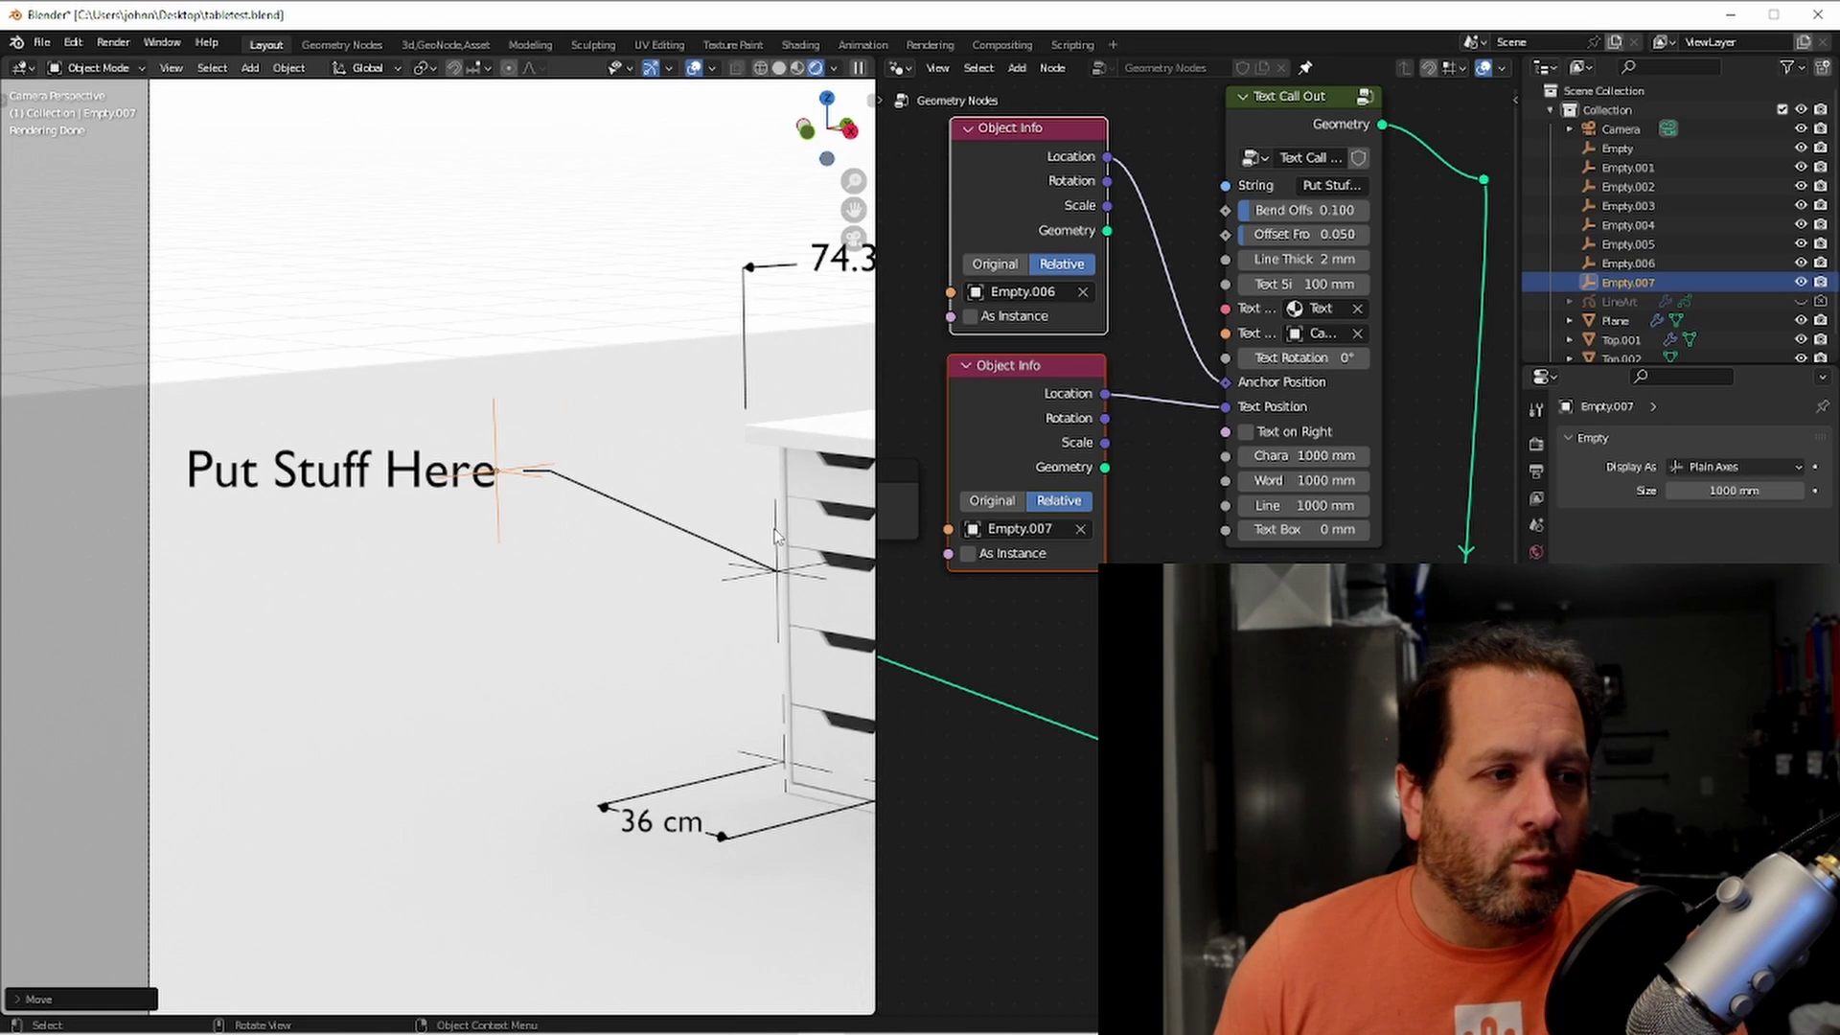
pyautogui.click(776, 536)
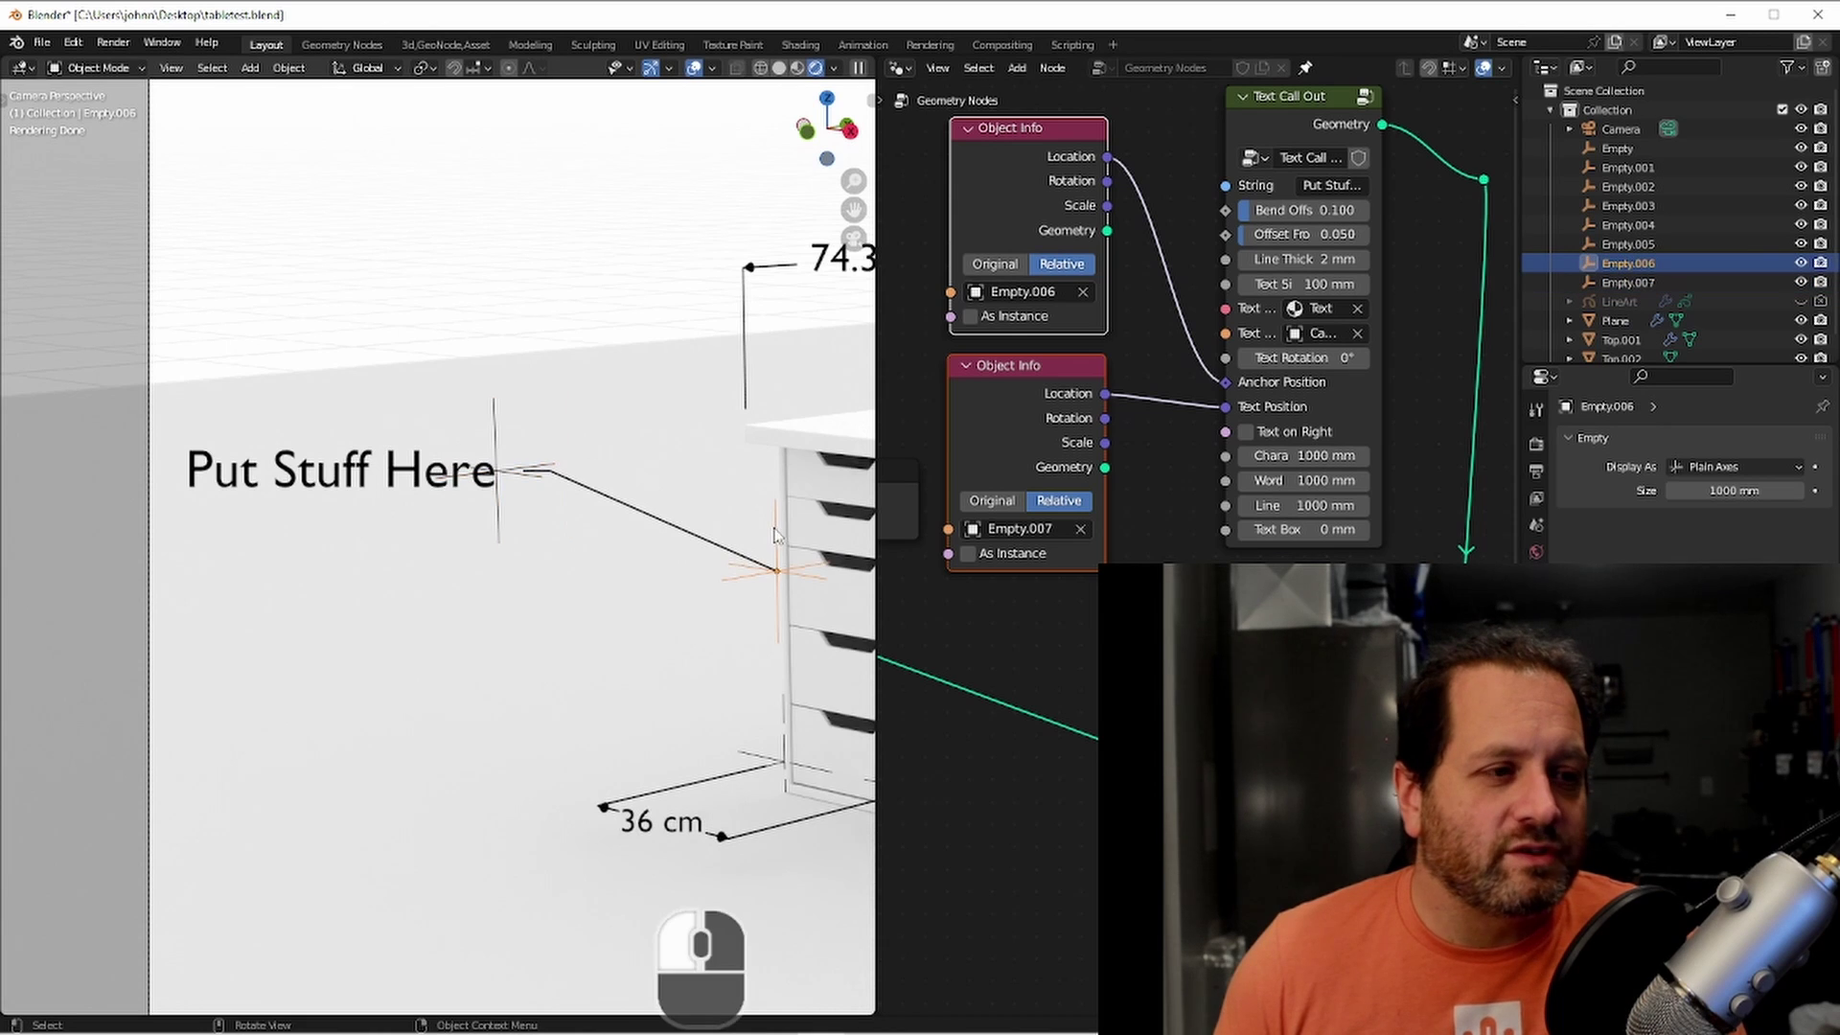
pyautogui.press('g')
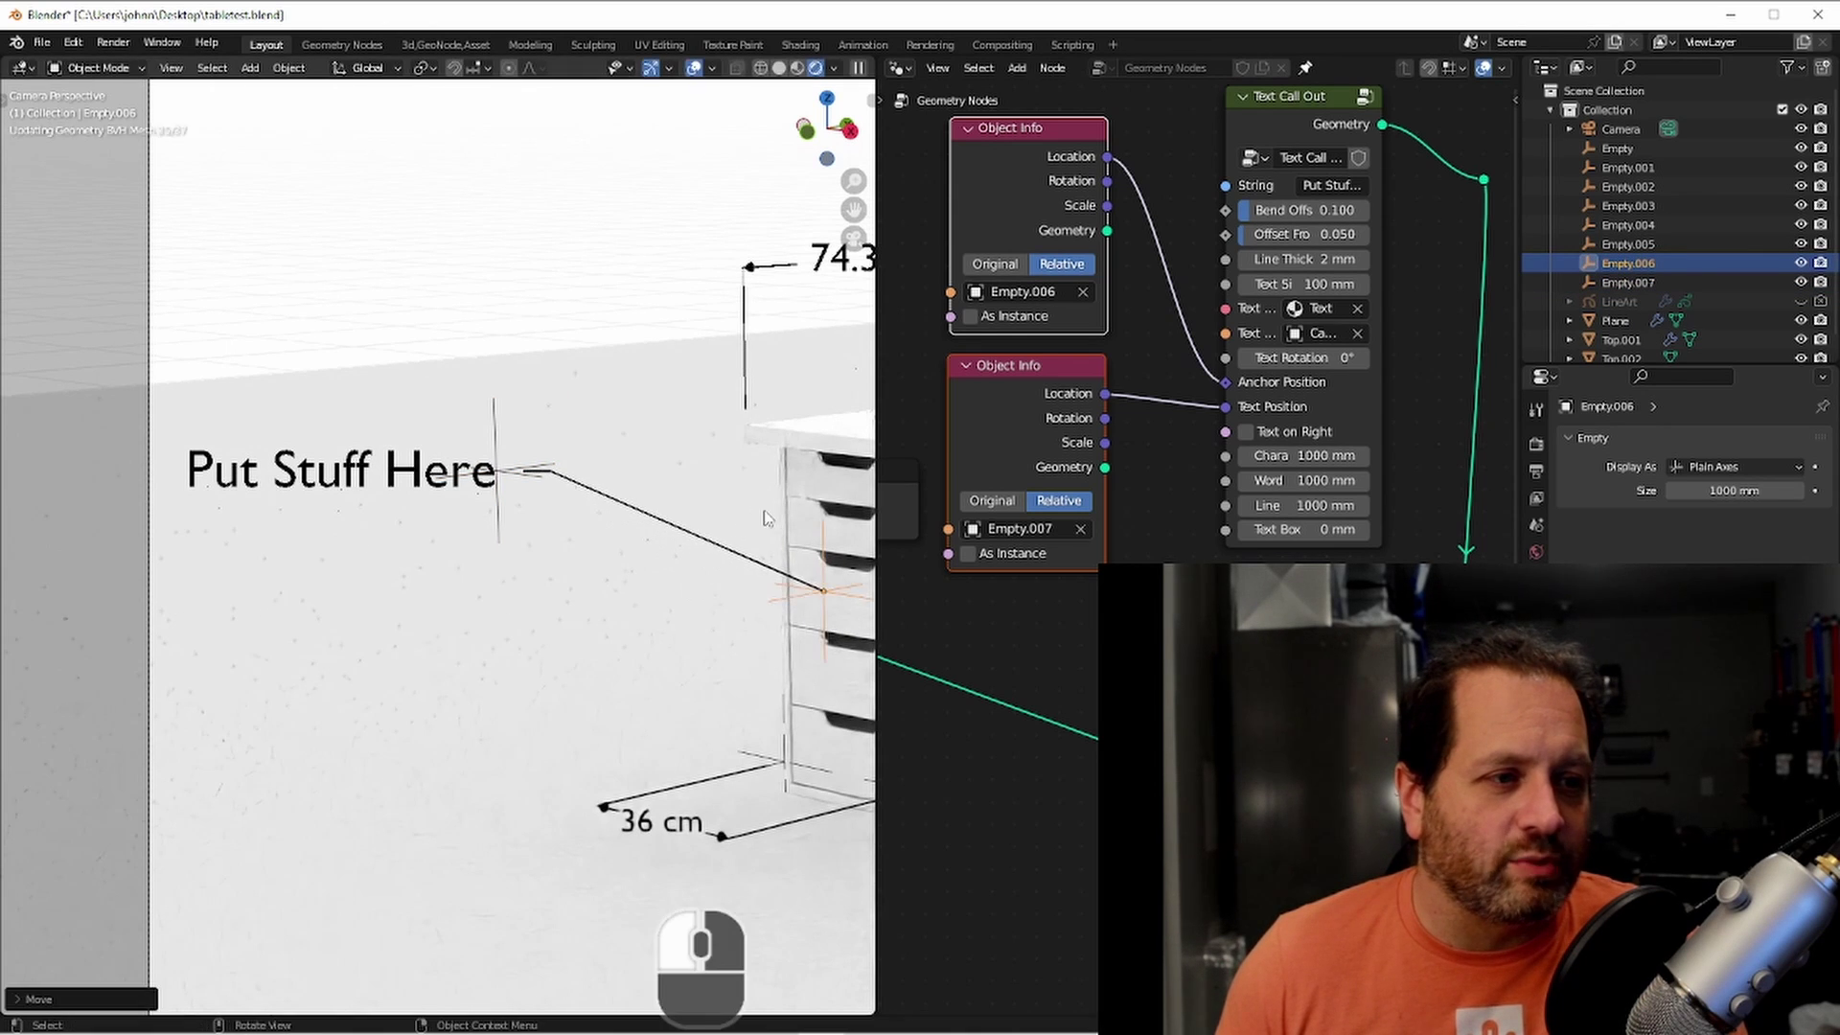
pyautogui.scroll(-1, 764, 517)
pyautogui.press('g')
pyautogui.click(712, 414)
pyautogui.press('g')
pyautogui.click(777, 618)
pyautogui.click(678, 587)
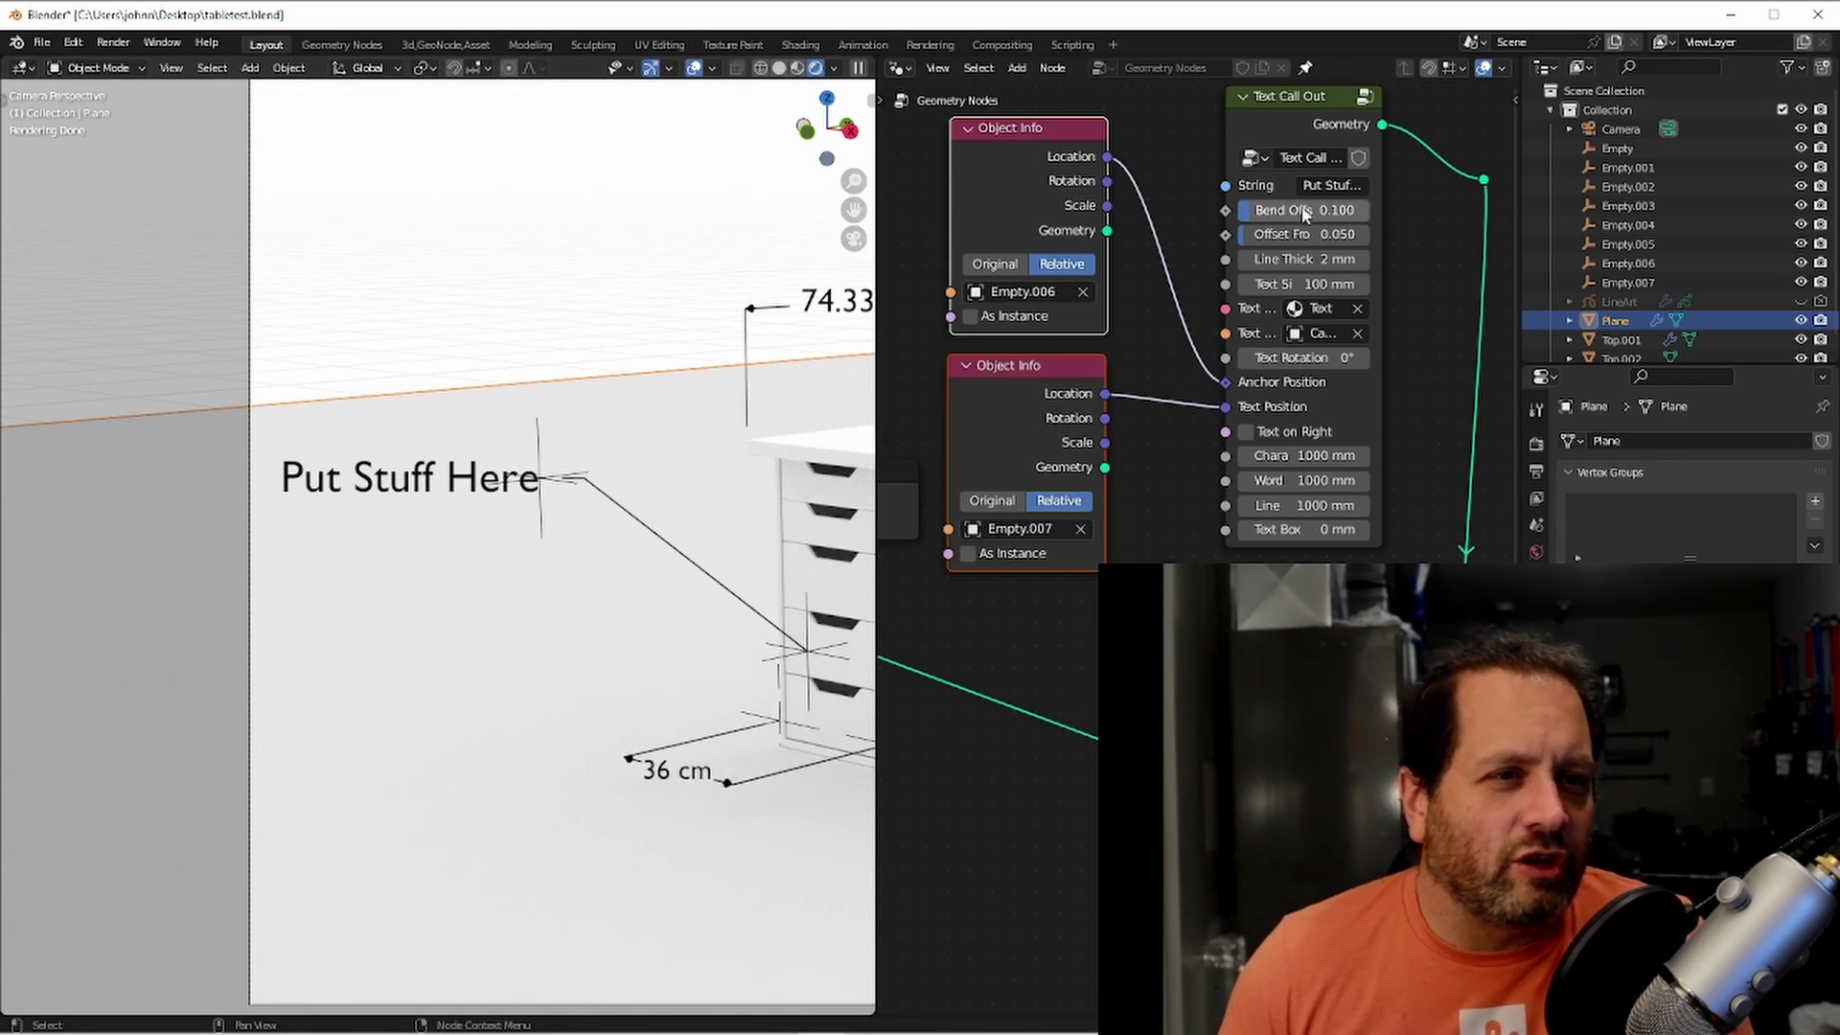
# Replace the Text Call Out node's string with the copied "Lorem ipsum" paragraph
pyautogui.click(1332, 185)
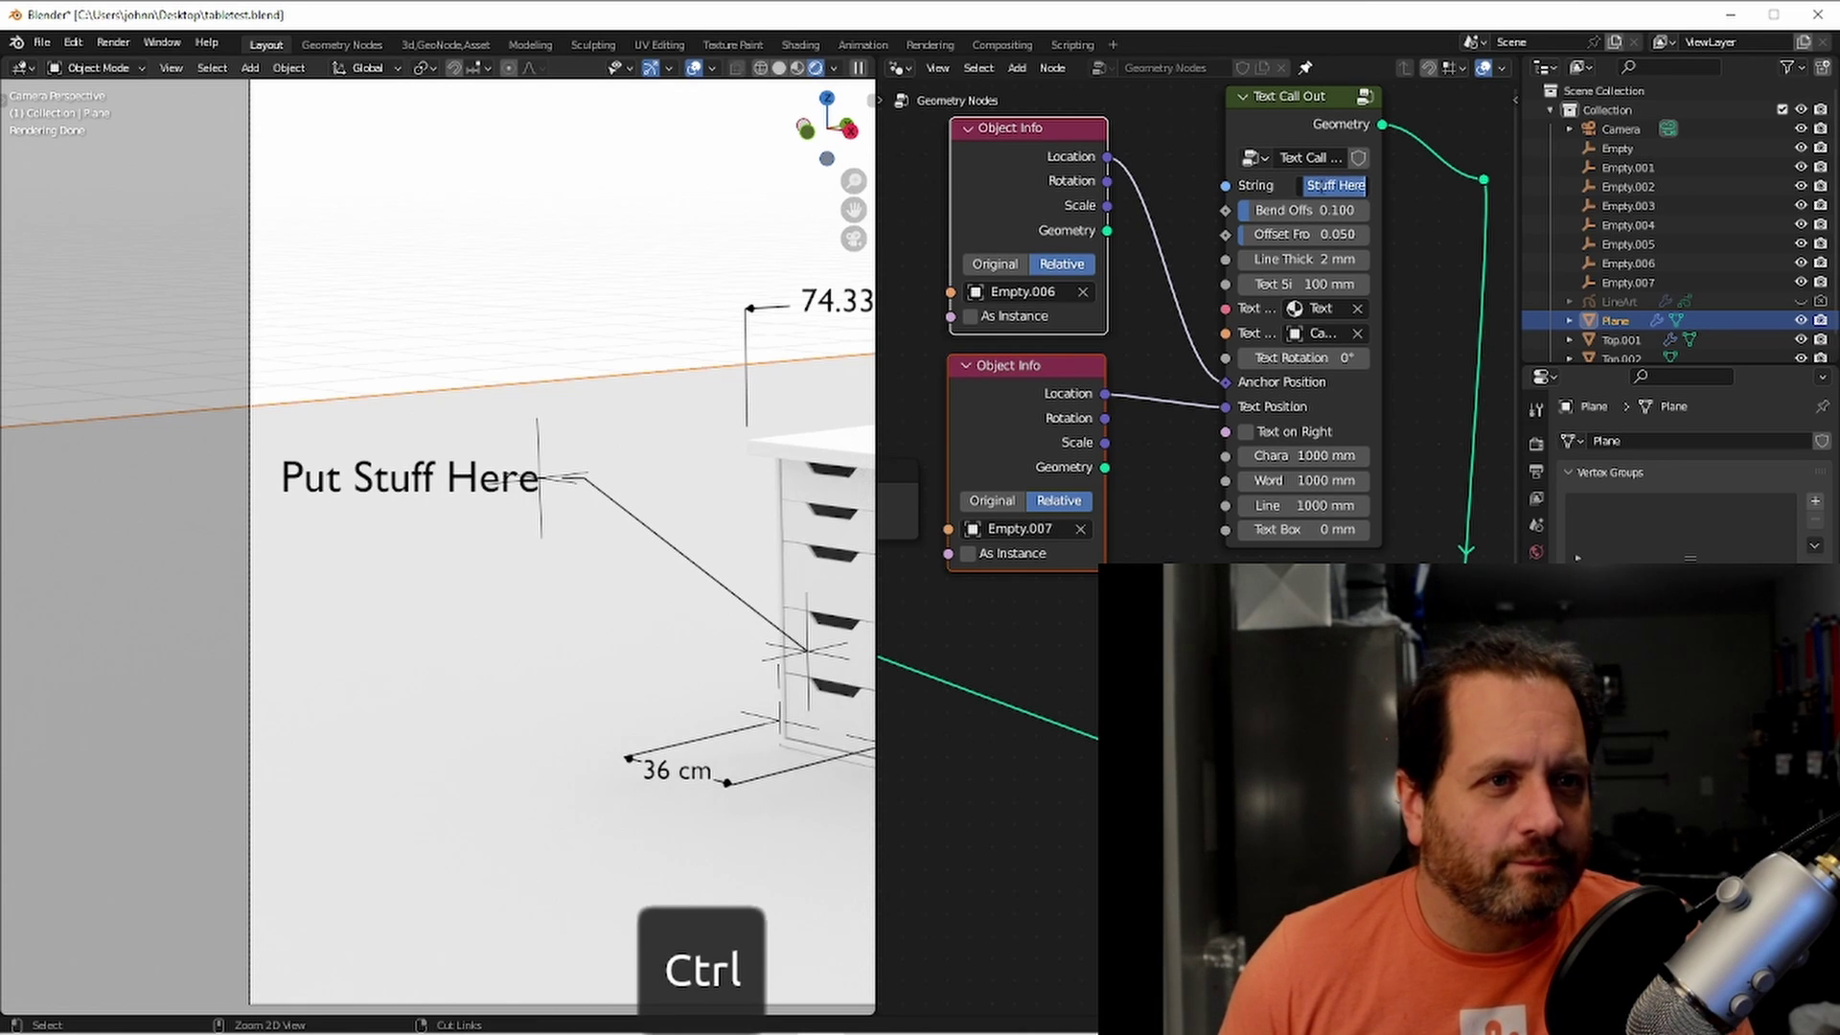
pyautogui.write('Lorem ipsum dolor sit amet, consectetur adipiscing elit, sed do eiusmod tempor incididunt ut labore et dolore magna aliqua. Ut enim ad minim veniam,')
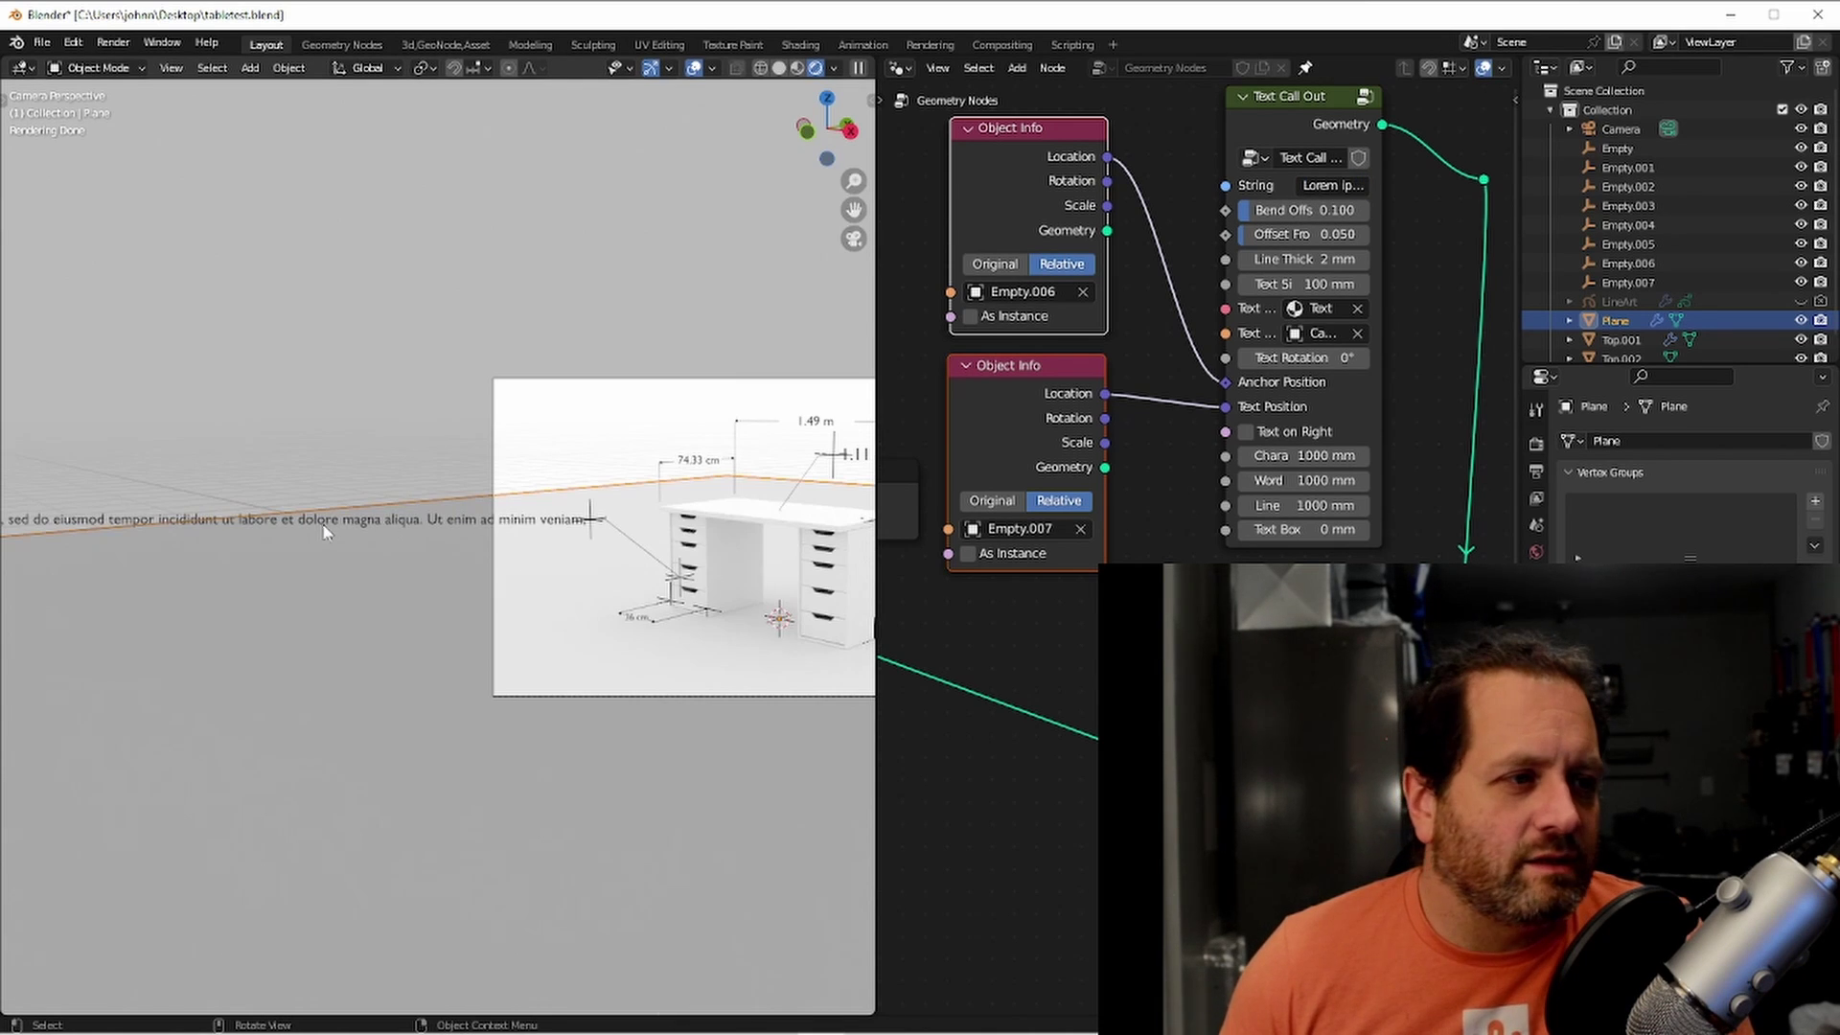
pyautogui.scroll(2, 441, 530)
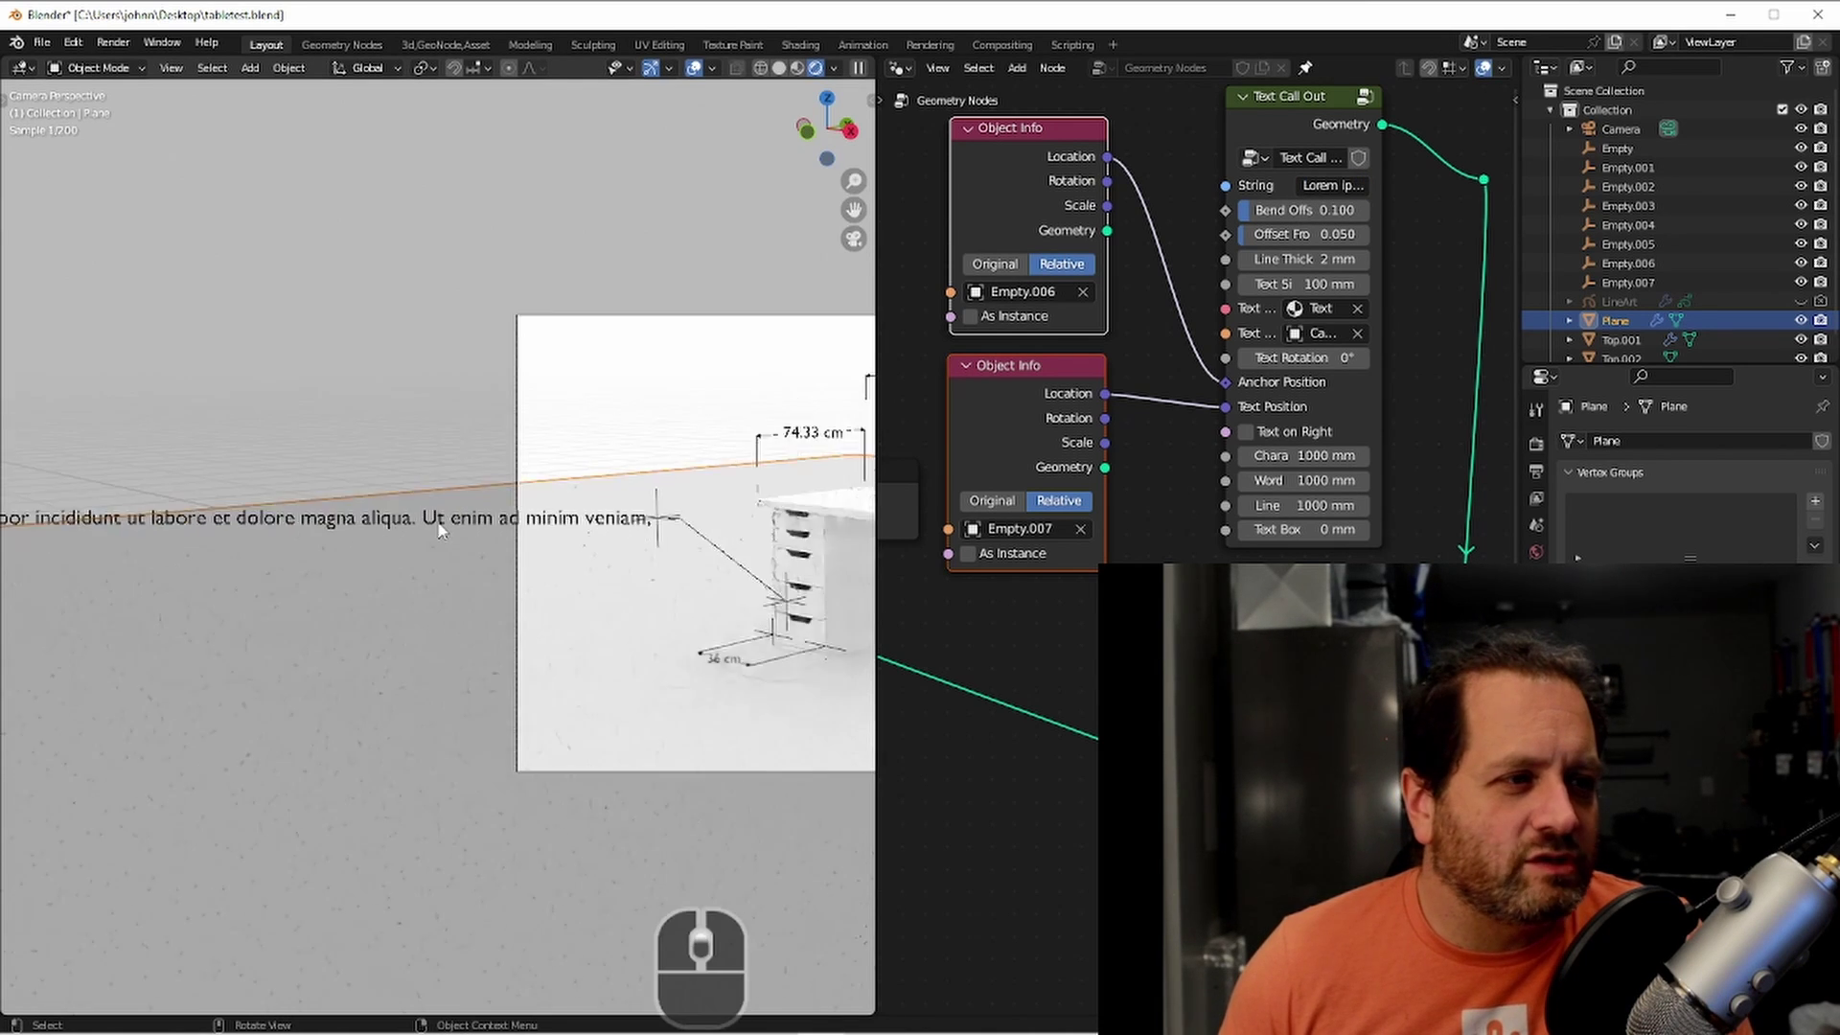
pyautogui.scroll(2, 439, 530)
pyautogui.keyDown('shift'); pyautogui.moveTo(439, 530); pyautogui.dragTo(57, 518, button='middle'); pyautogui.keyUp('shift')
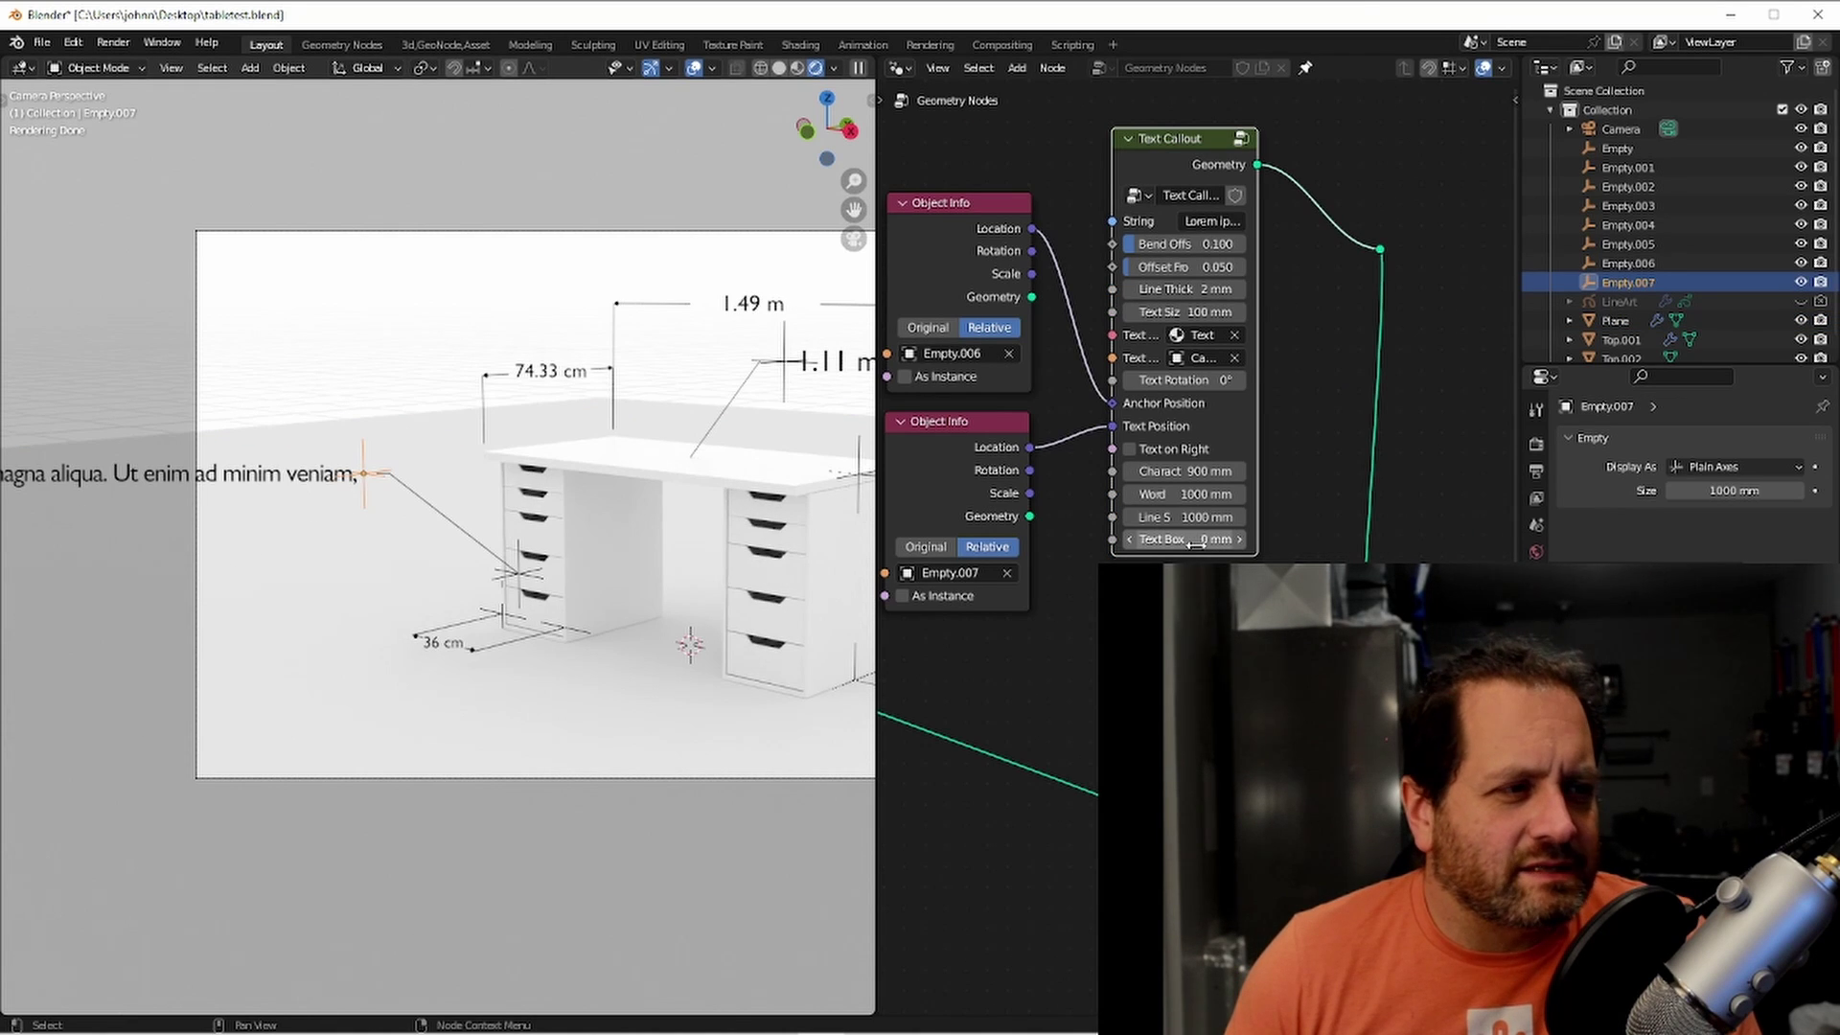
# Set the Text Callout node's text box width to 680 mm and render the image
pyautogui.click(1194, 542)
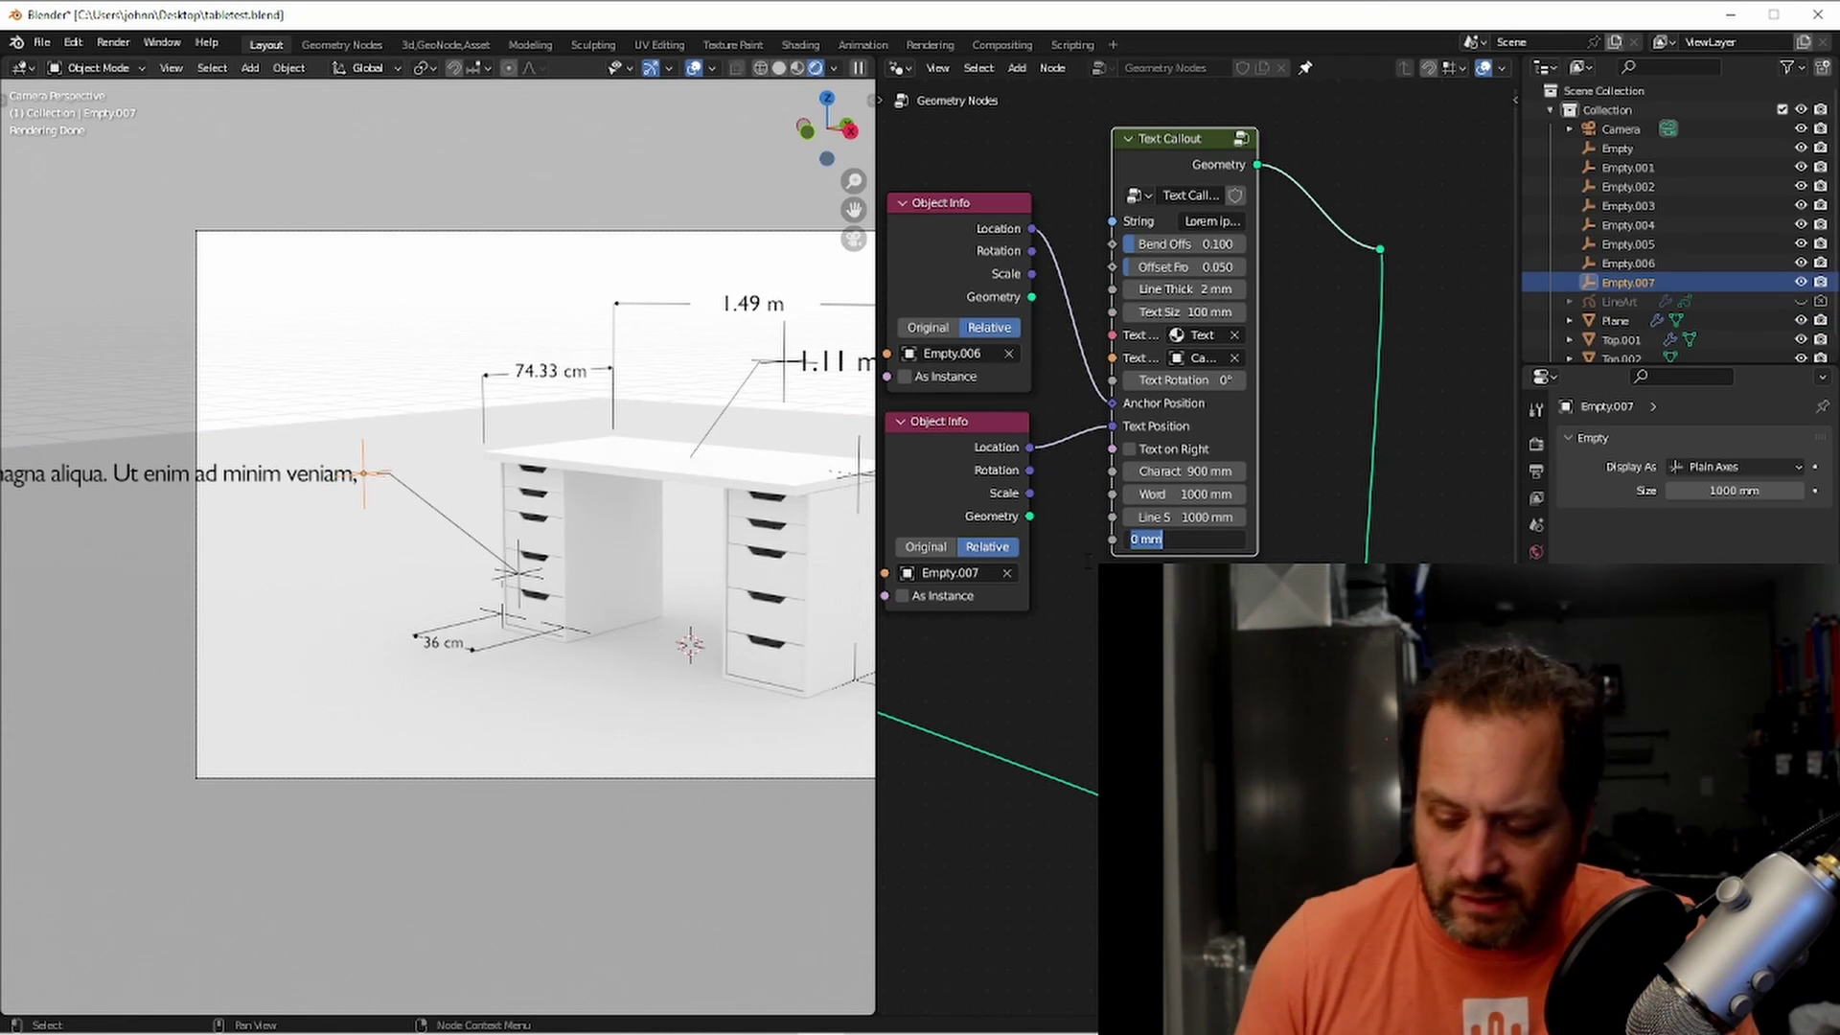
pyautogui.write('680')
pyautogui.press('Return')
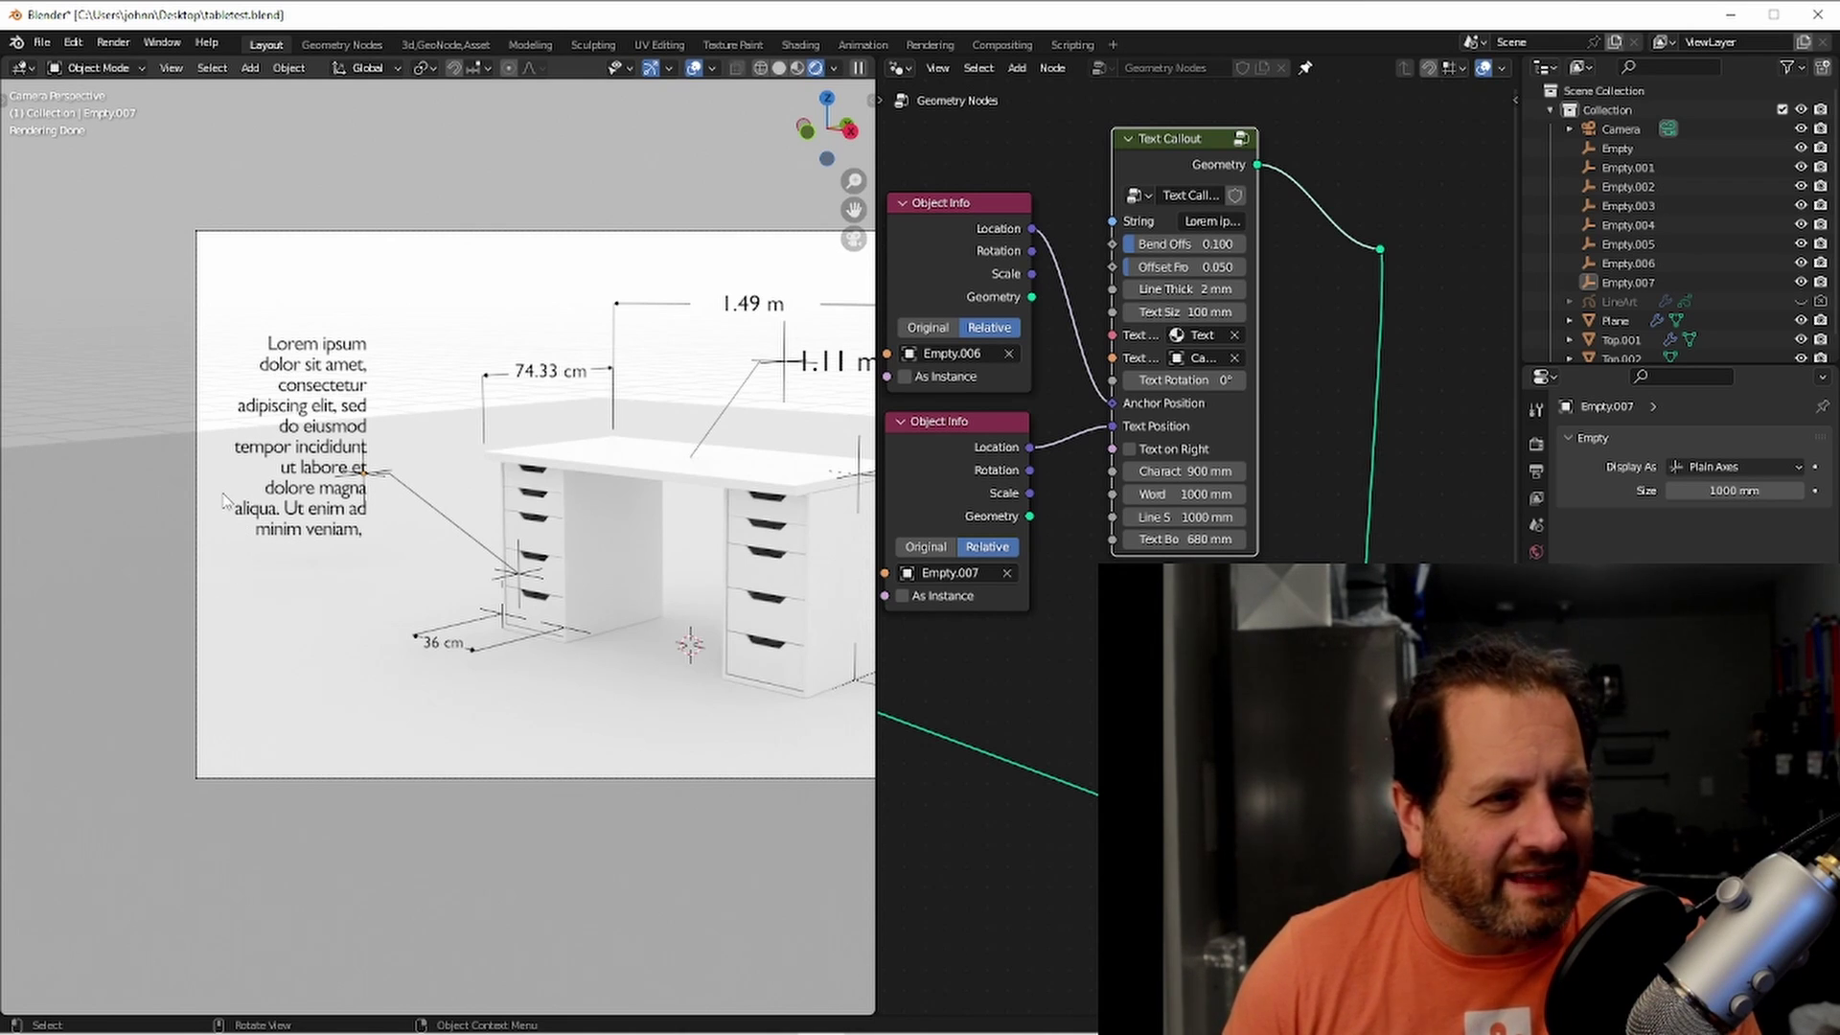
pyautogui.press('F12')
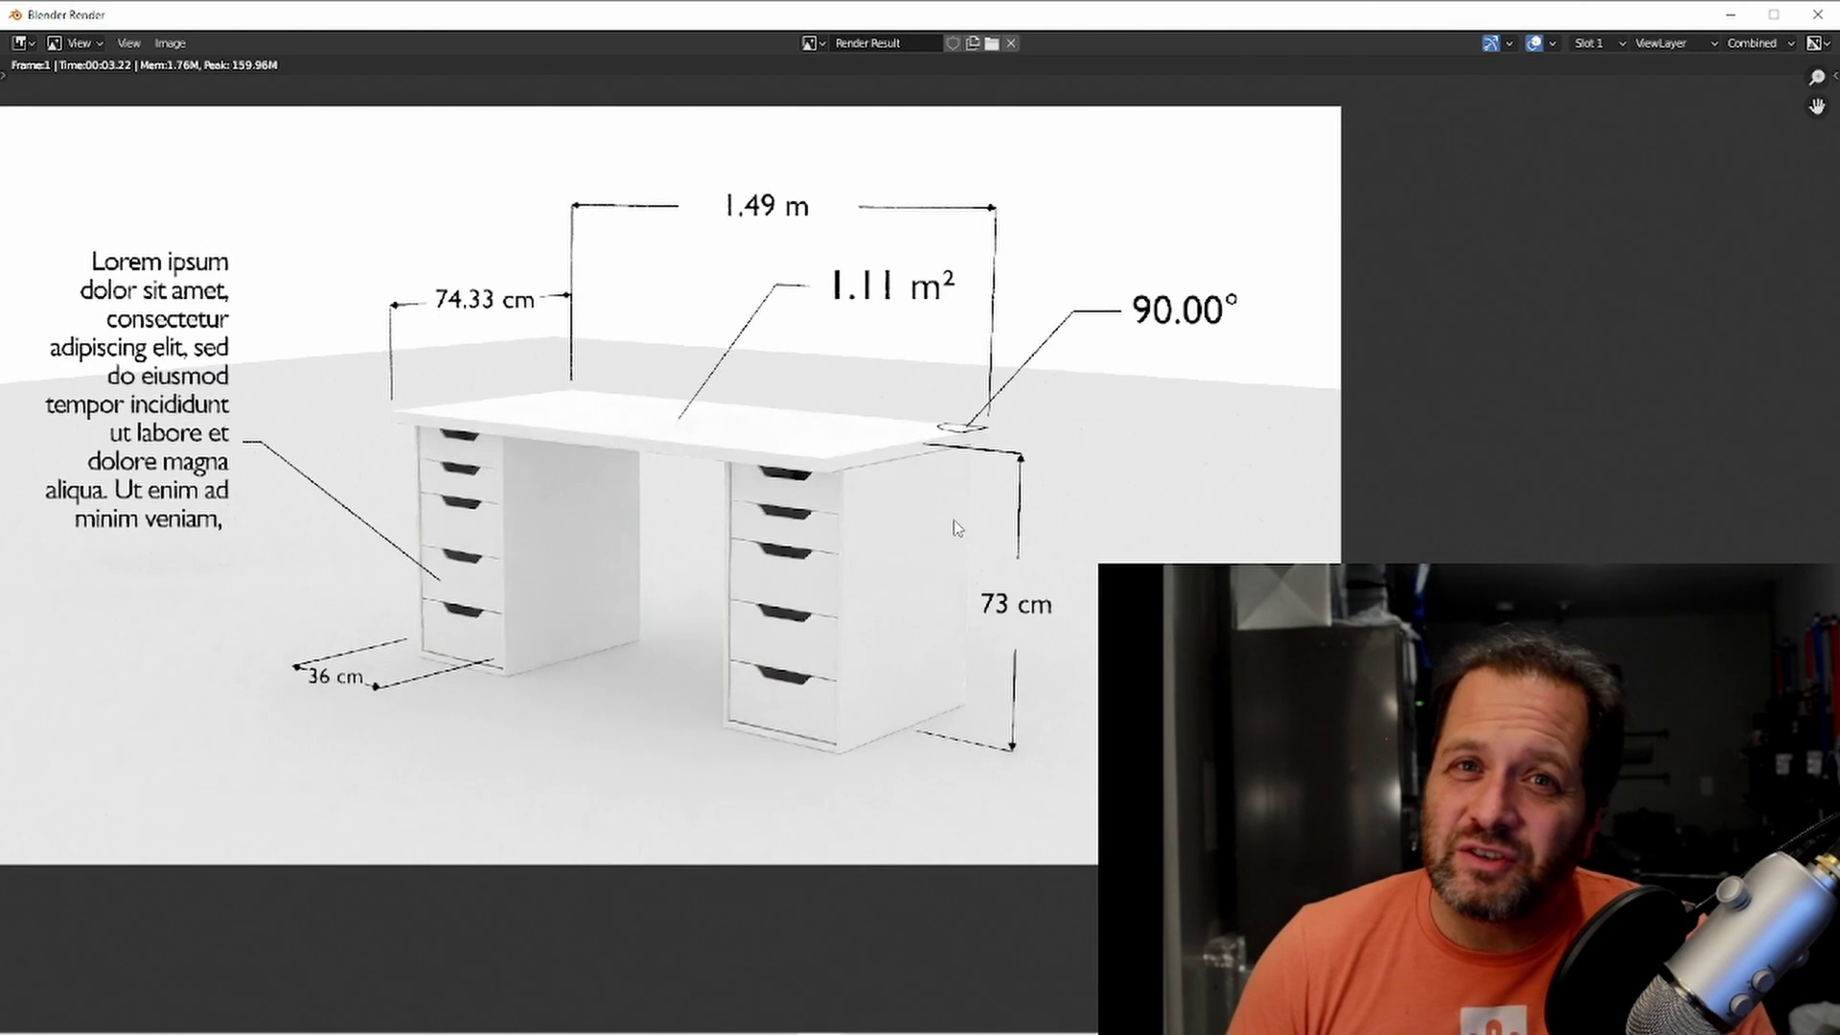